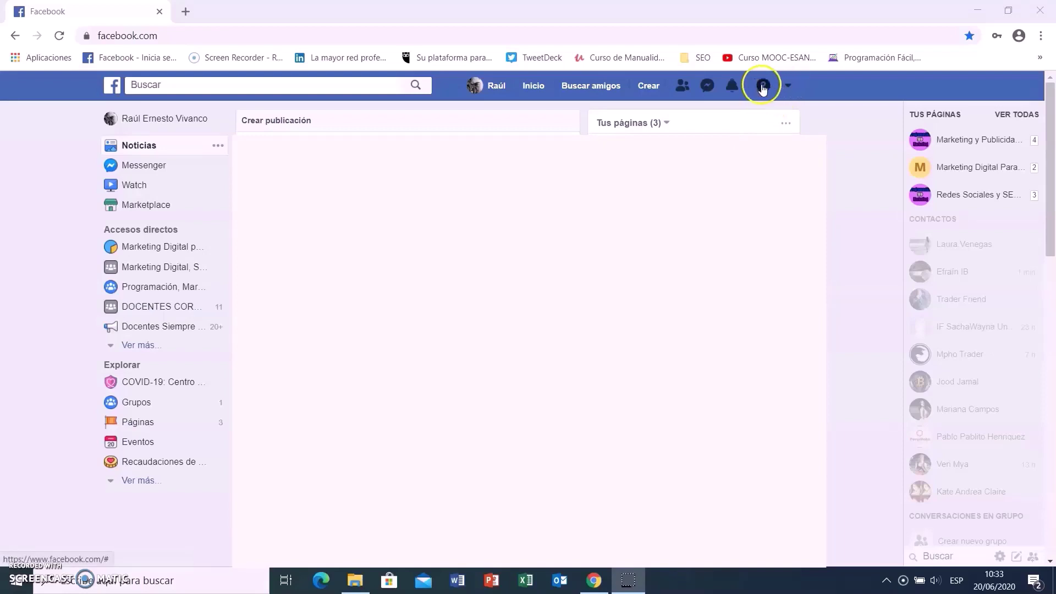
# Switch Facebook to its new version and open your own profile page
pyautogui.click(790, 87)
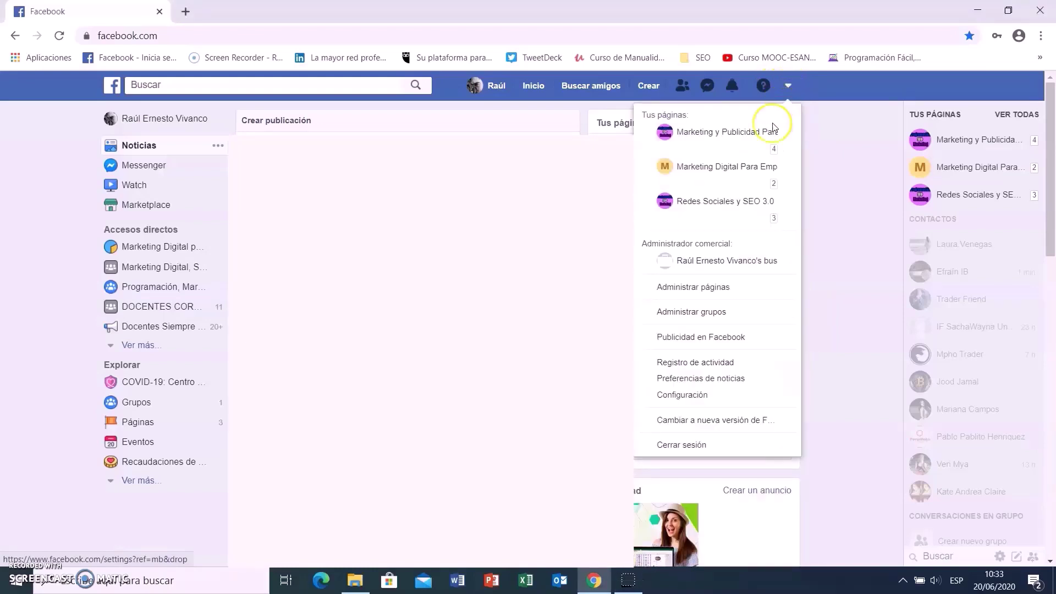
pyautogui.click(740, 421)
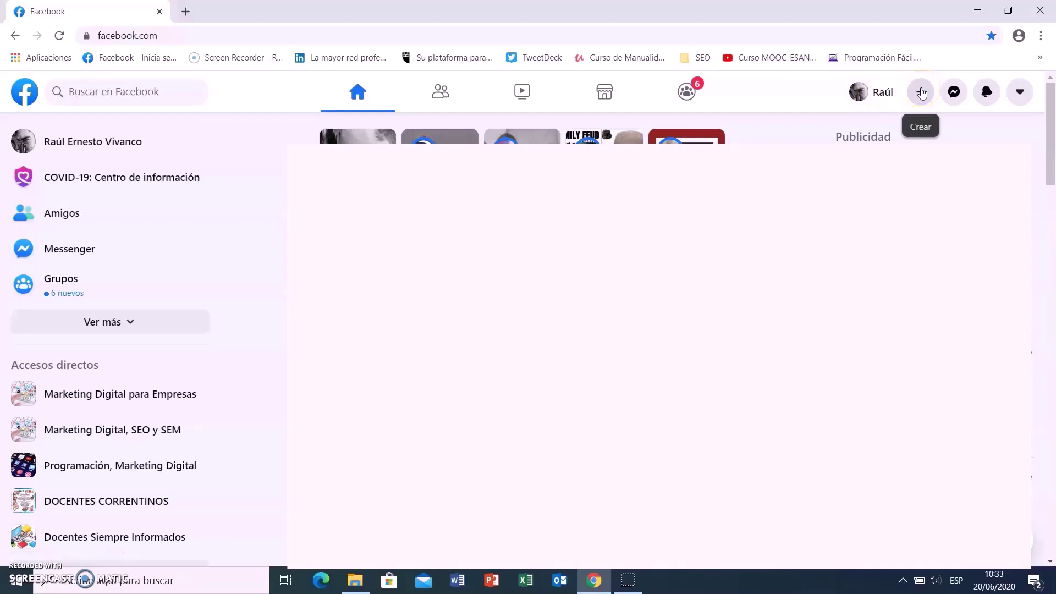
pyautogui.click(874, 94)
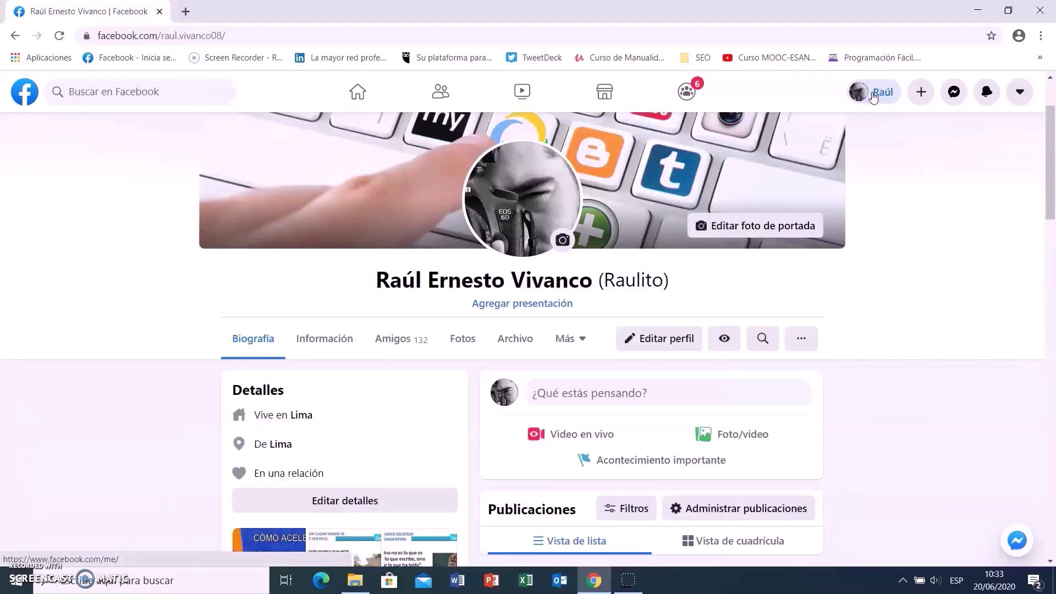
pyautogui.scroll(1, 1048, 154)
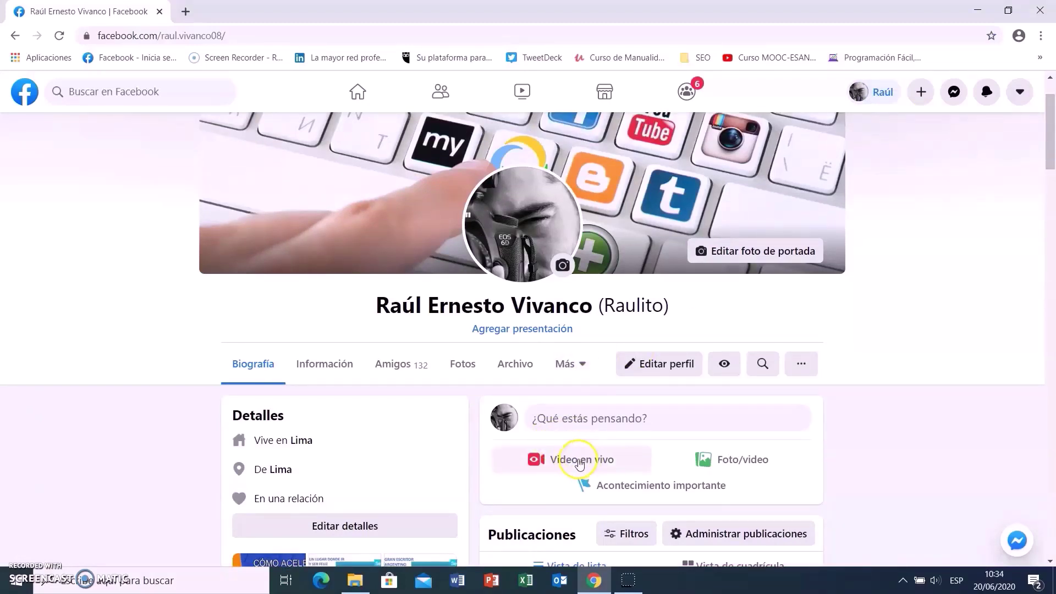
# Start a new post from the profile and choose Video en vivo as its content
pyautogui.click(620, 419)
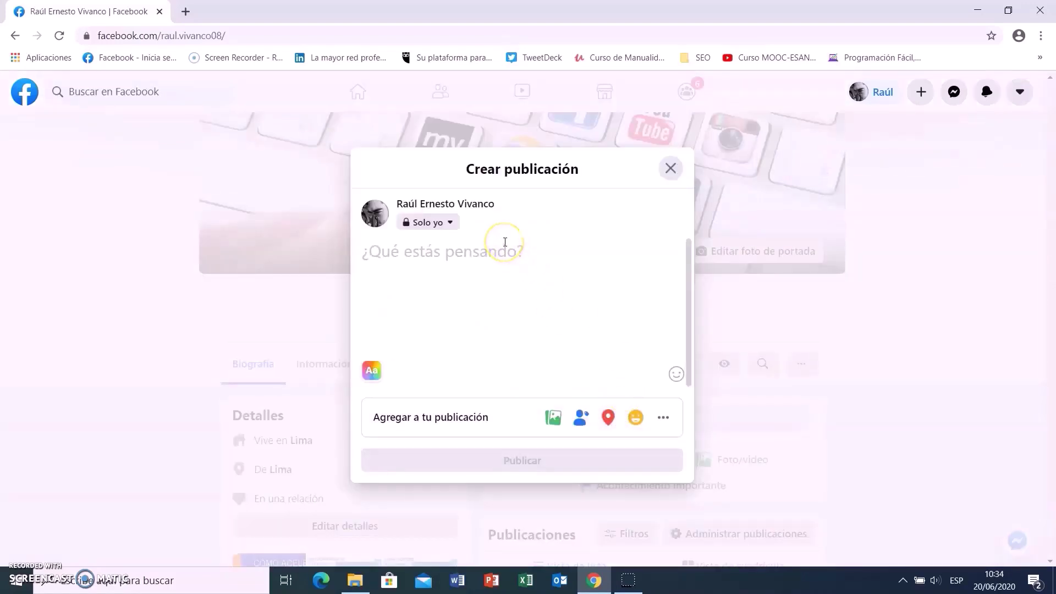
pyautogui.click(665, 419)
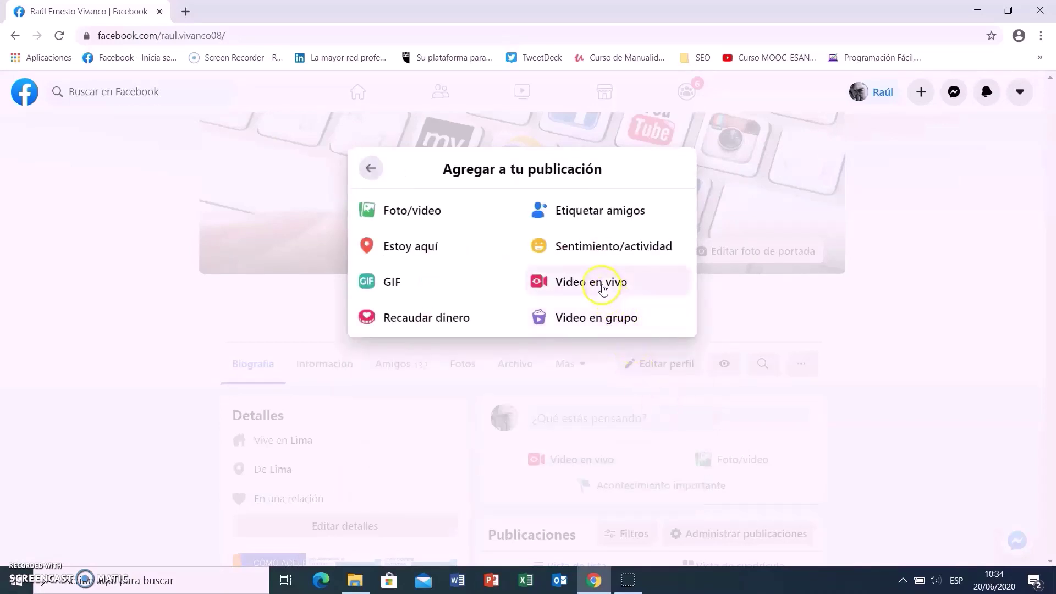
pyautogui.click(603, 285)
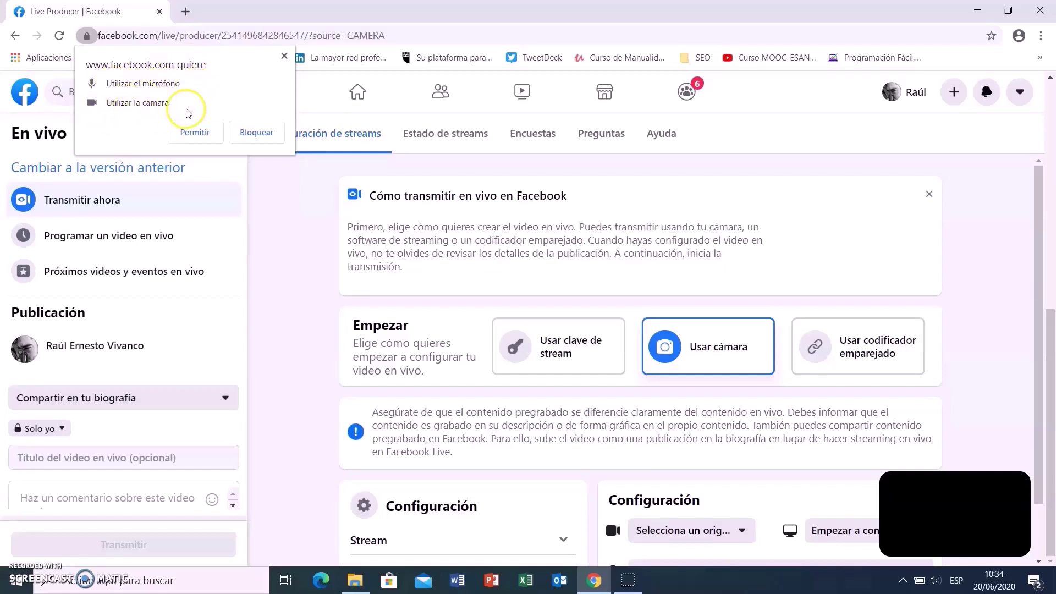
# Allow Facebook to use the microphone and camera, and choose Usar cámara as the live video source
pyautogui.click(199, 135)
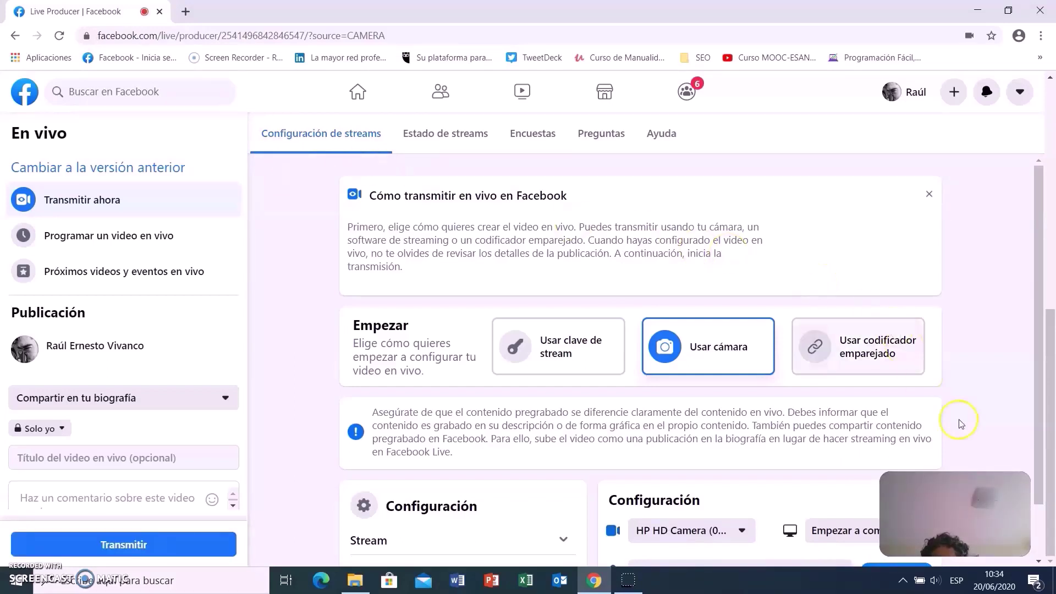
pyautogui.moveTo(985, 514)
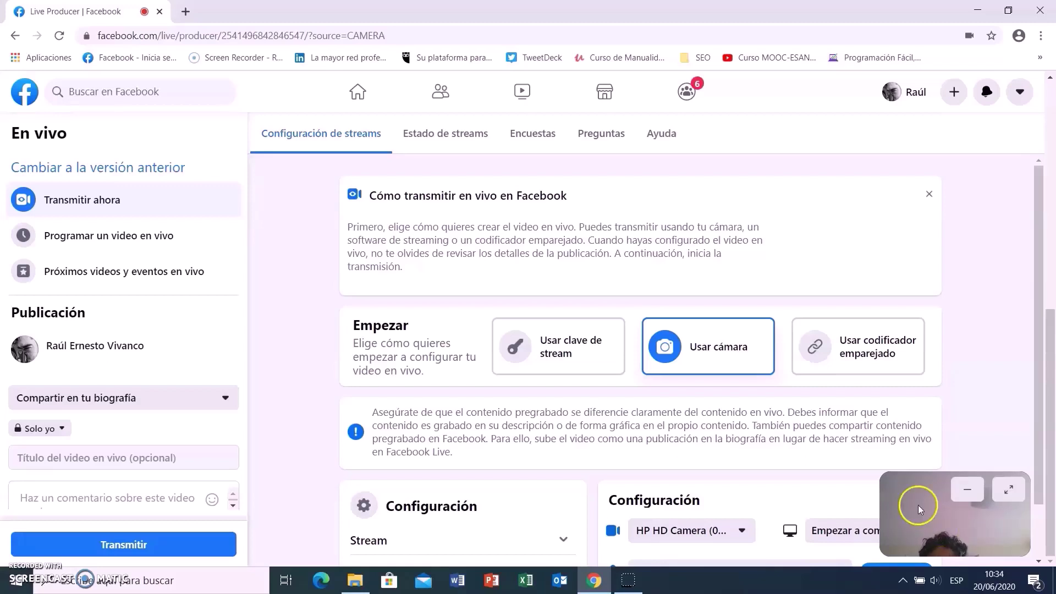
pyautogui.click(727, 352)
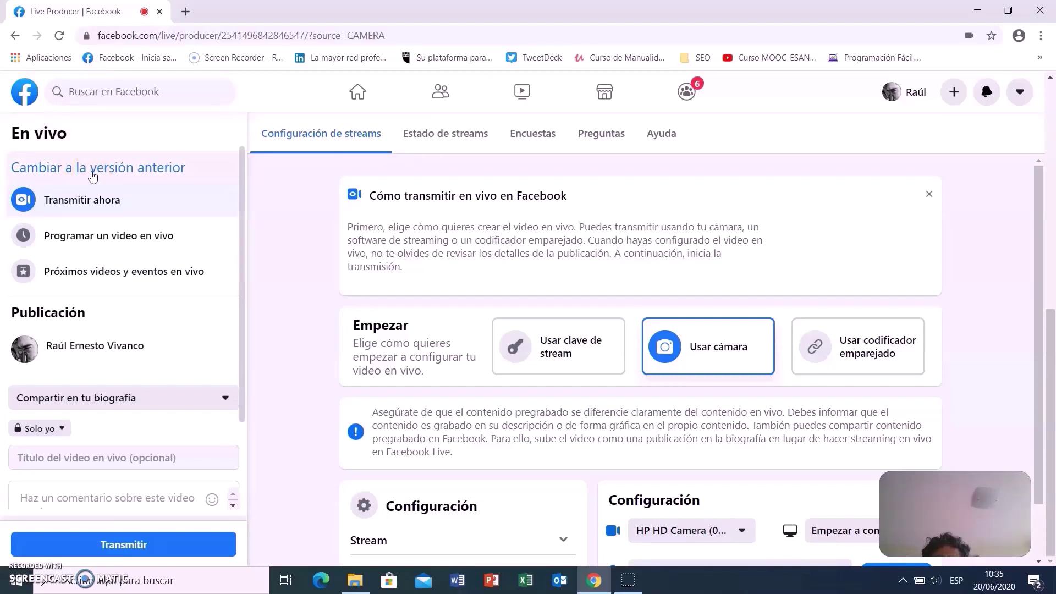
pyautogui.click(97, 201)
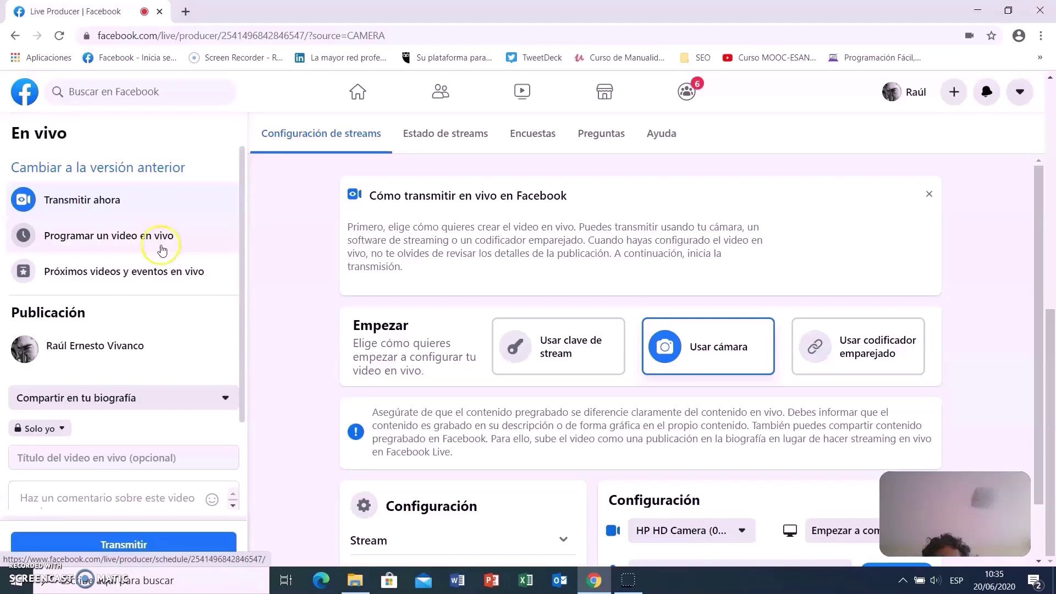
pyautogui.click(161, 270)
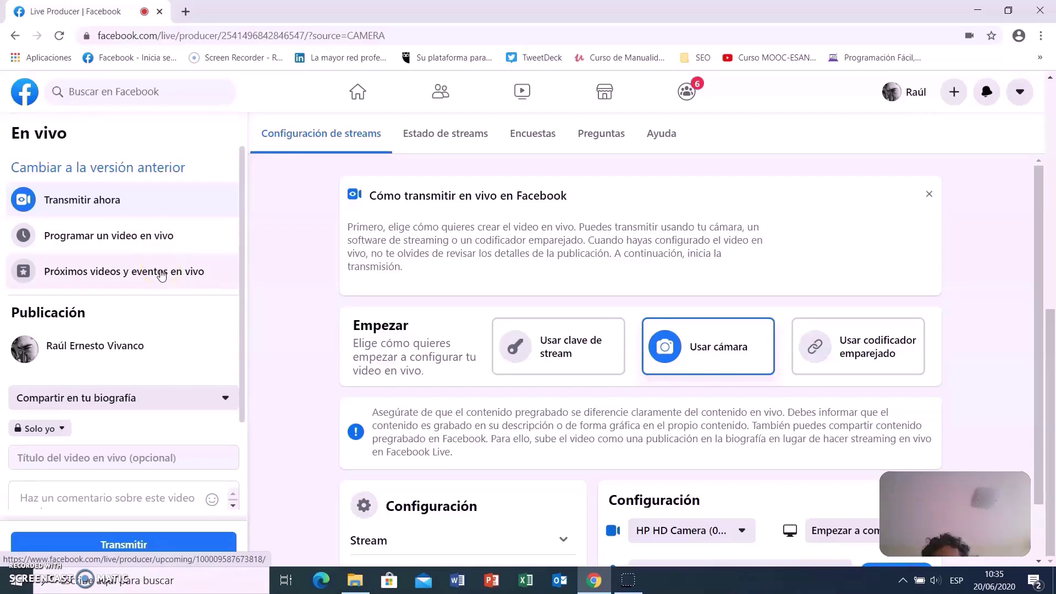
pyautogui.click(151, 270)
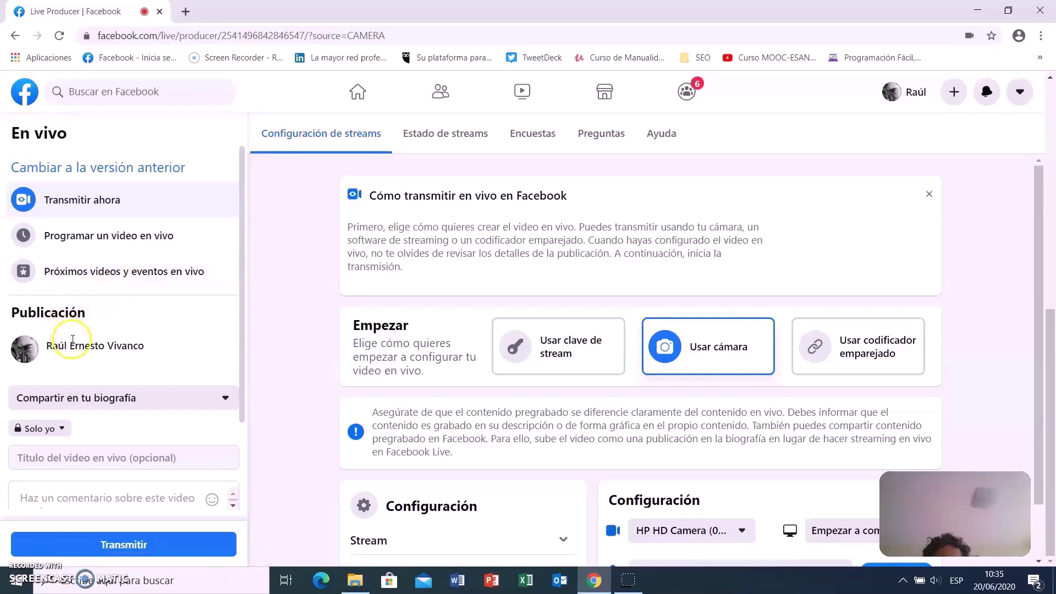
pyautogui.click(97, 347)
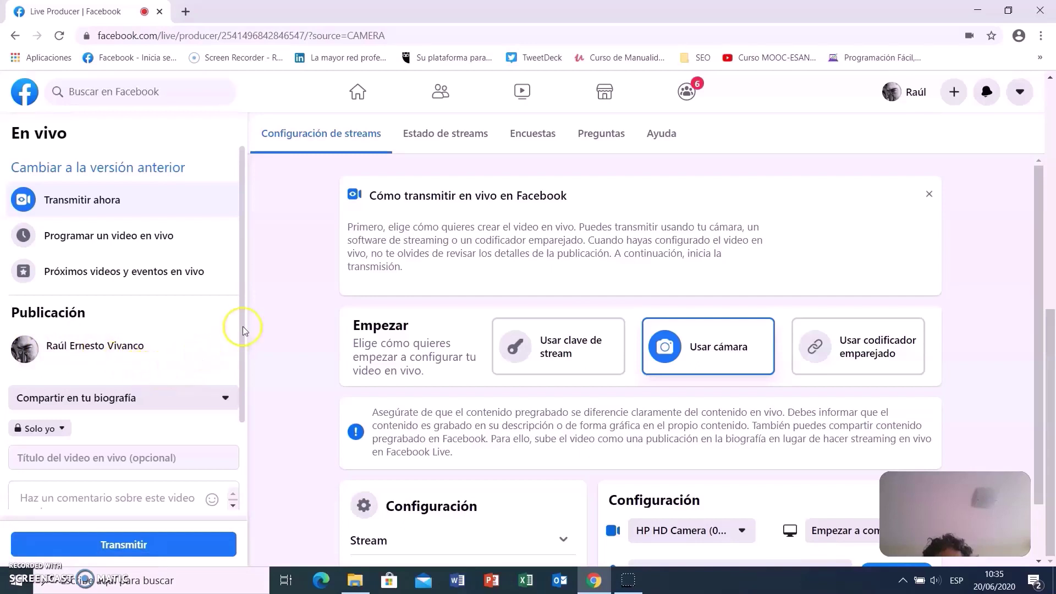
# Set the live video's privacy to Público and review the audience options
pyautogui.moveTo(240, 315); pyautogui.dragTo(248, 378)
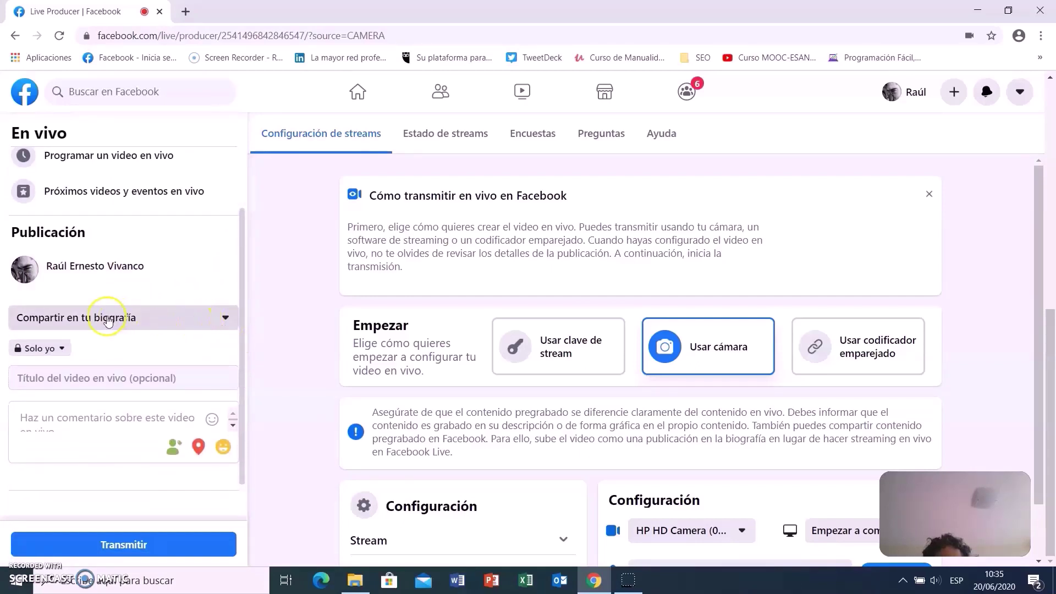
pyautogui.click(63, 348)
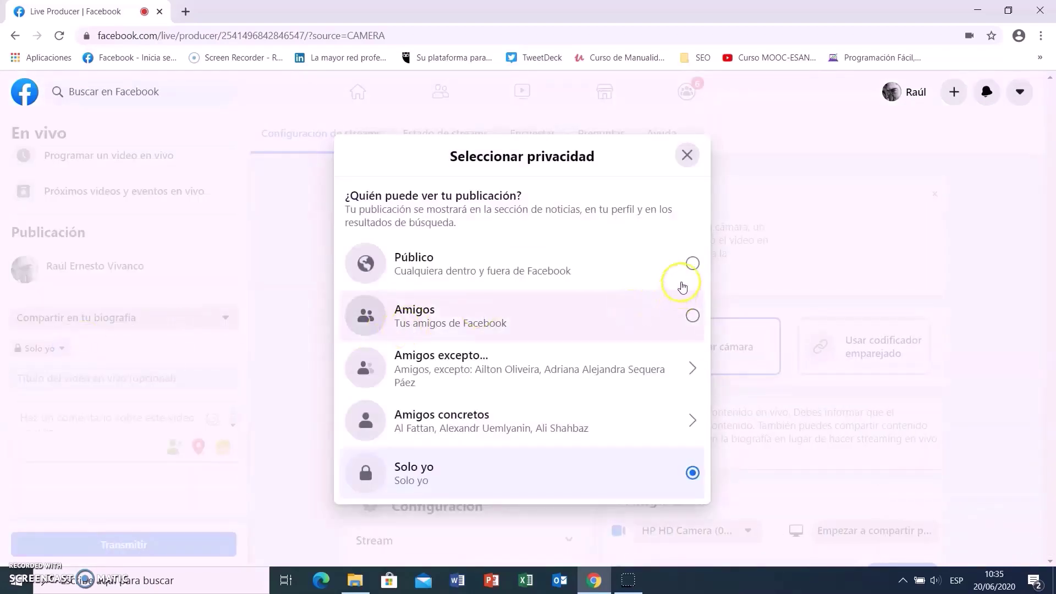
pyautogui.click(693, 265)
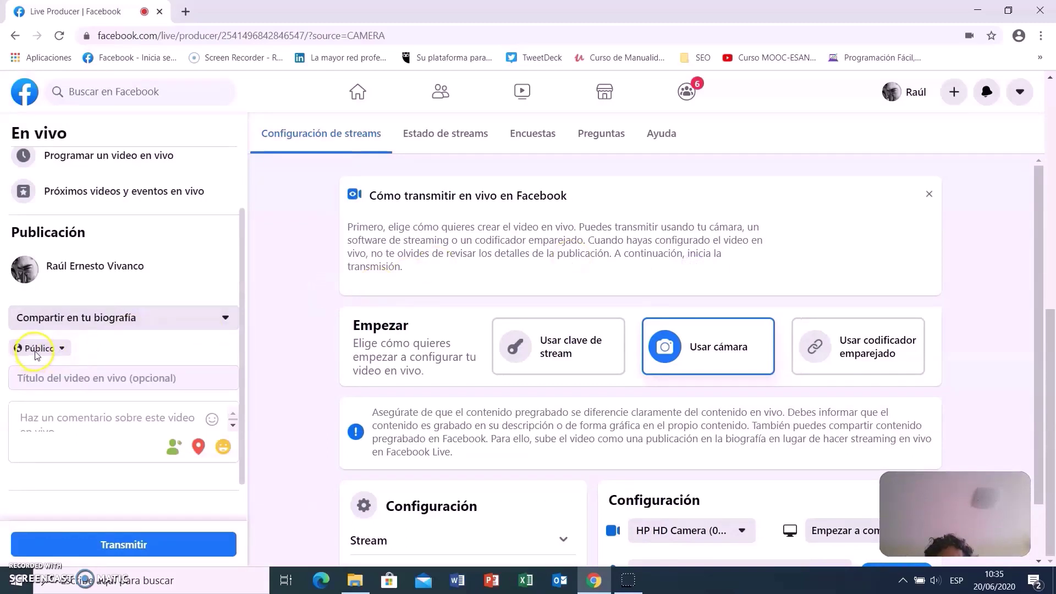
pyautogui.click(61, 348)
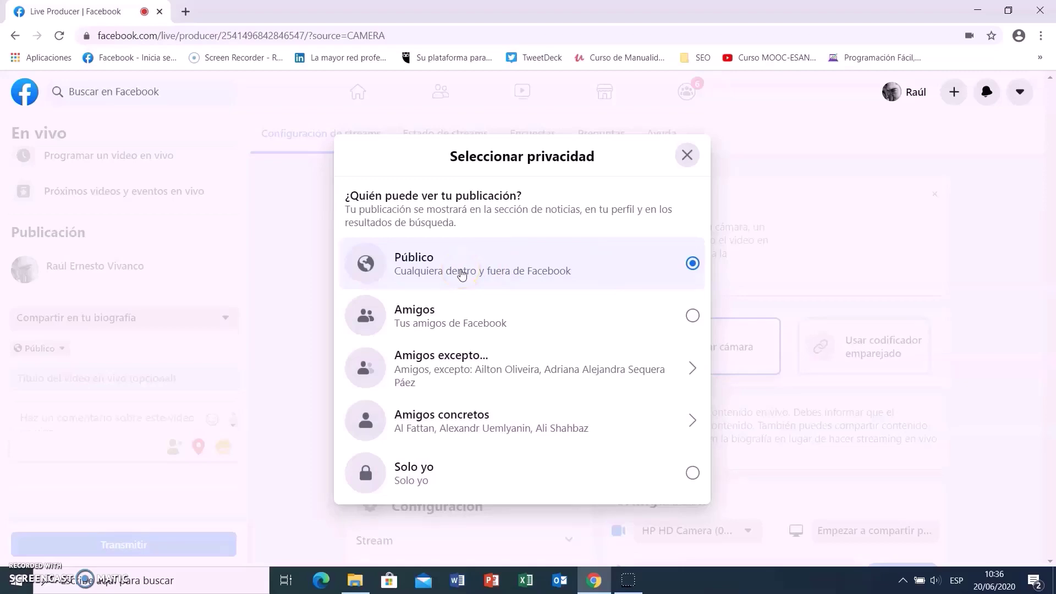
pyautogui.click(689, 155)
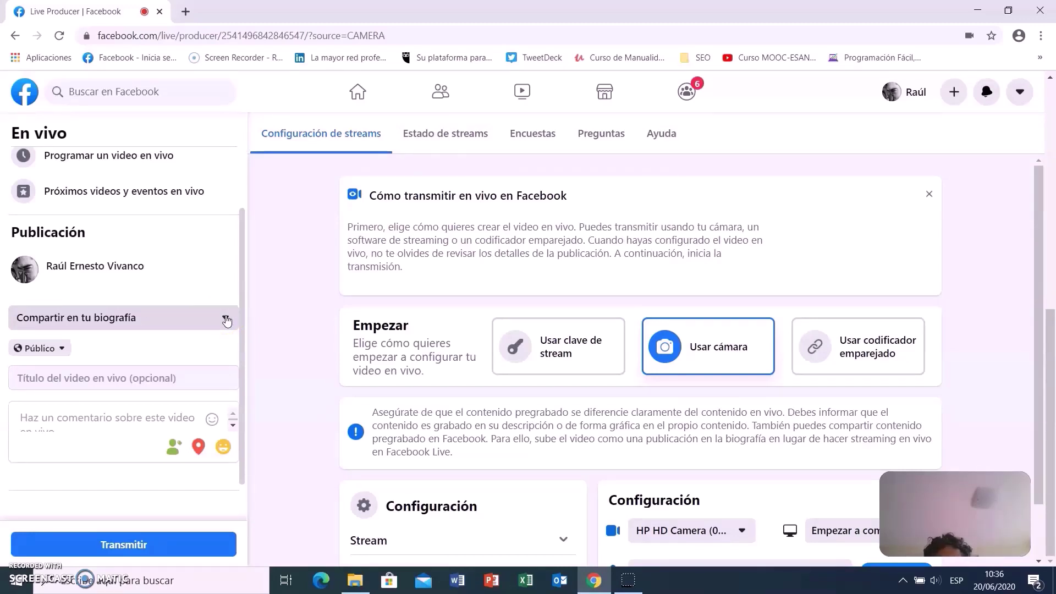
# Set the live video's destination to Compartir en una página que administras
pyautogui.click(226, 320)
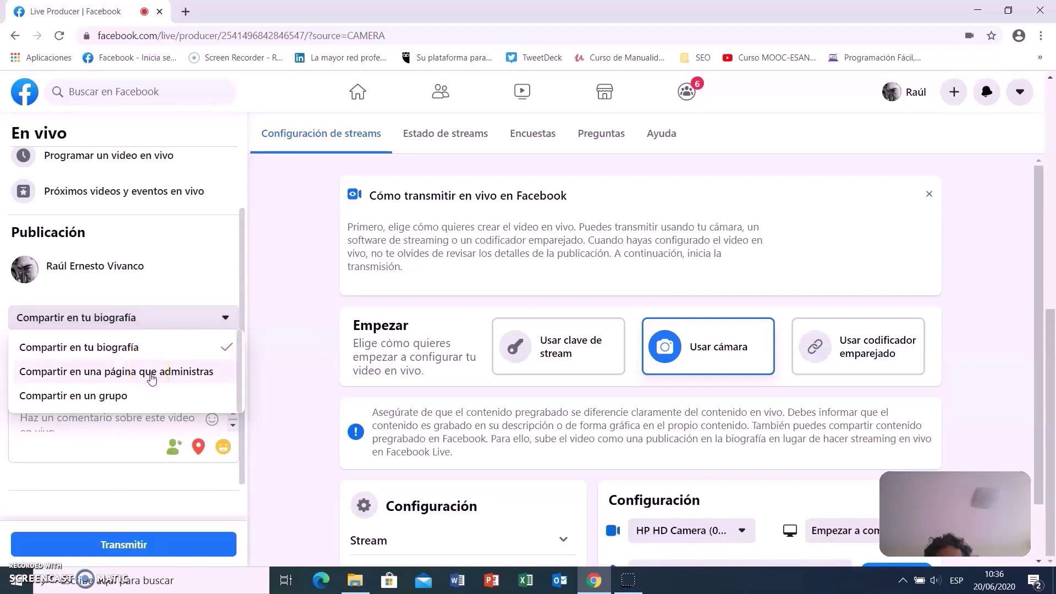
pyautogui.click(162, 375)
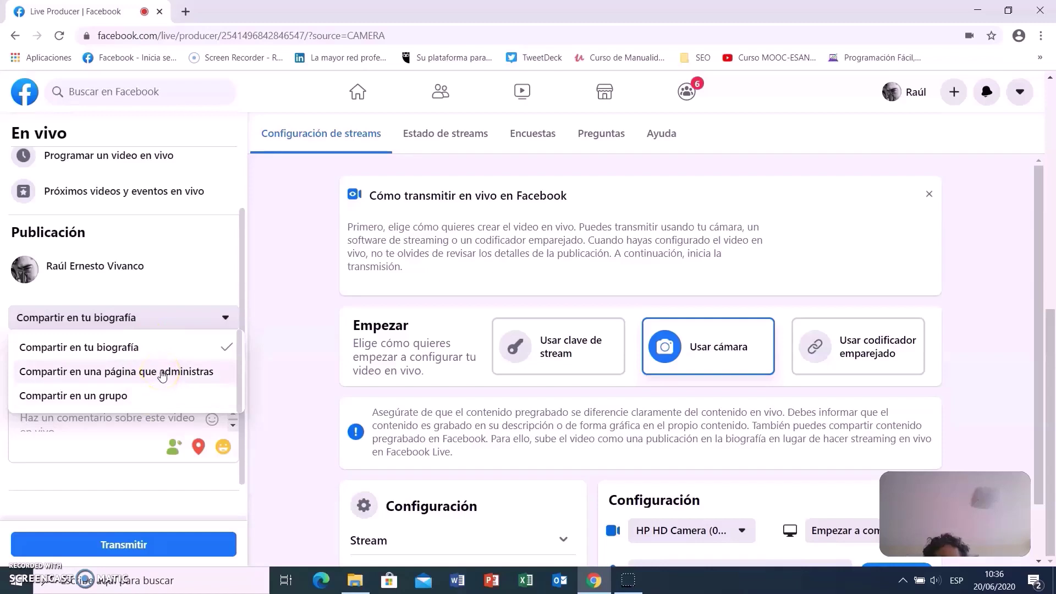
pyautogui.click(162, 372)
pyautogui.click(232, 262)
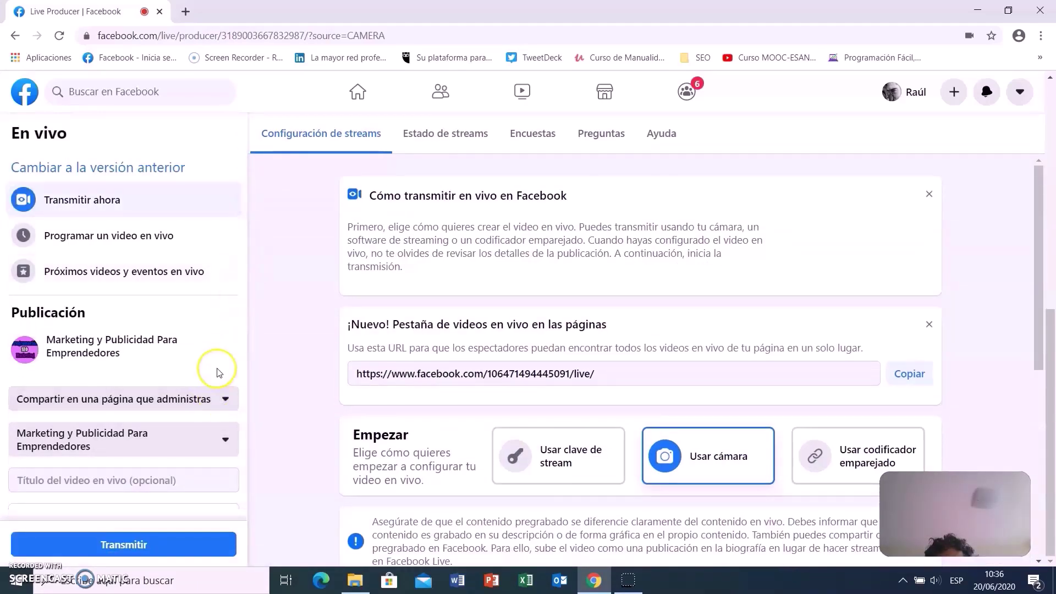
# Keep sharing on a managed page and select Marketing y Publicidad Para Emprendedores as the page for the live video
pyautogui.scroll(-1, 215, 380)
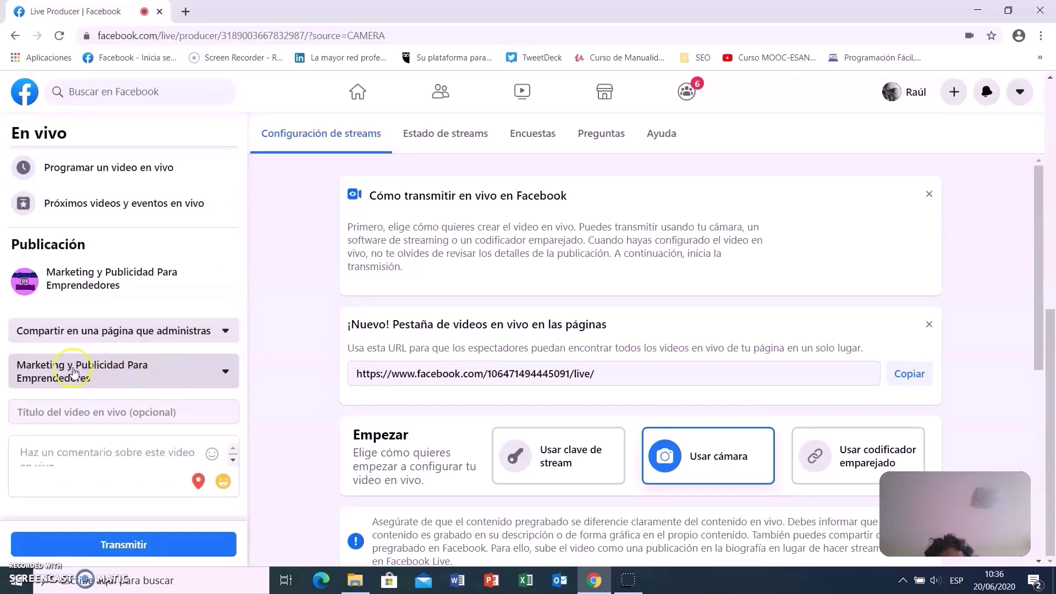
pyautogui.click(226, 333)
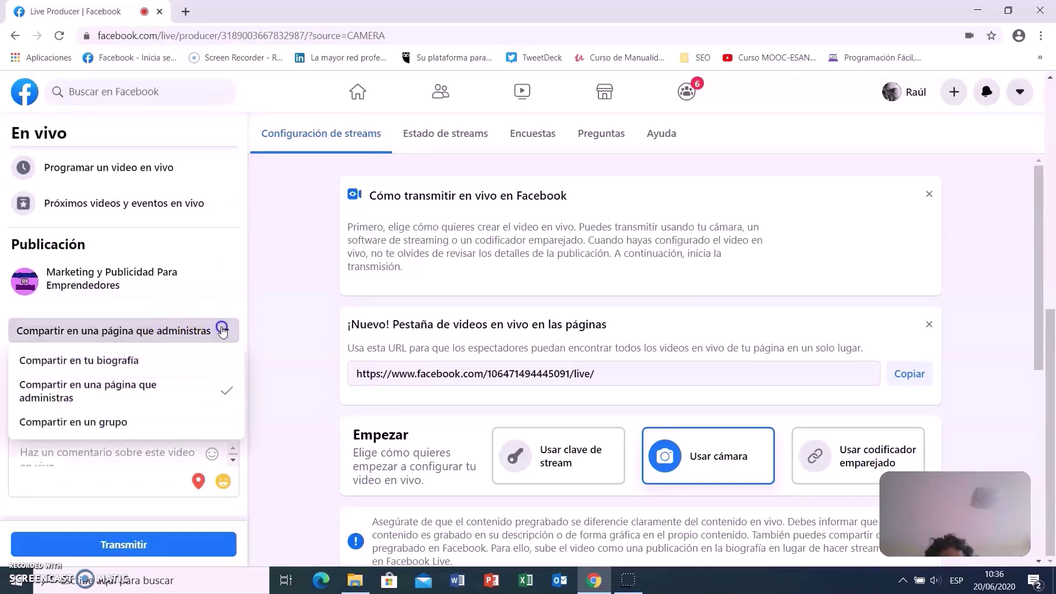
pyautogui.click(94, 387)
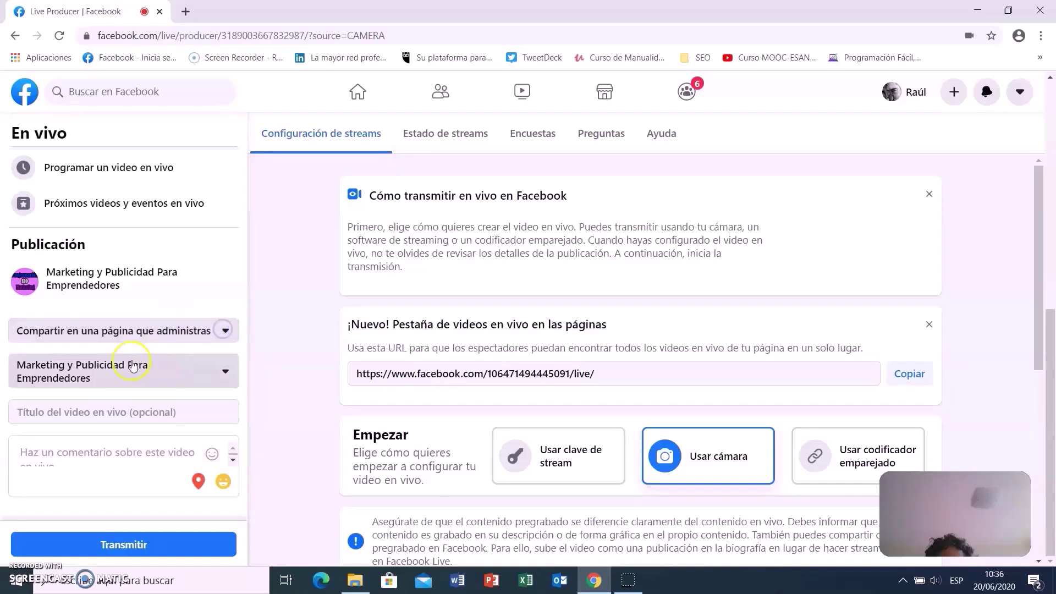
pyautogui.click(228, 374)
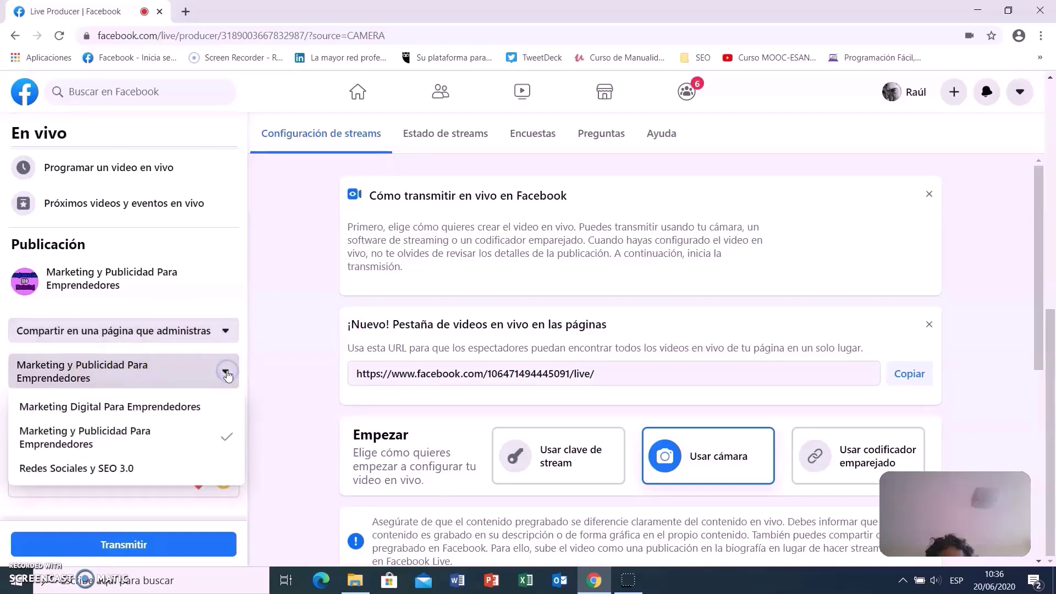
pyautogui.click(101, 440)
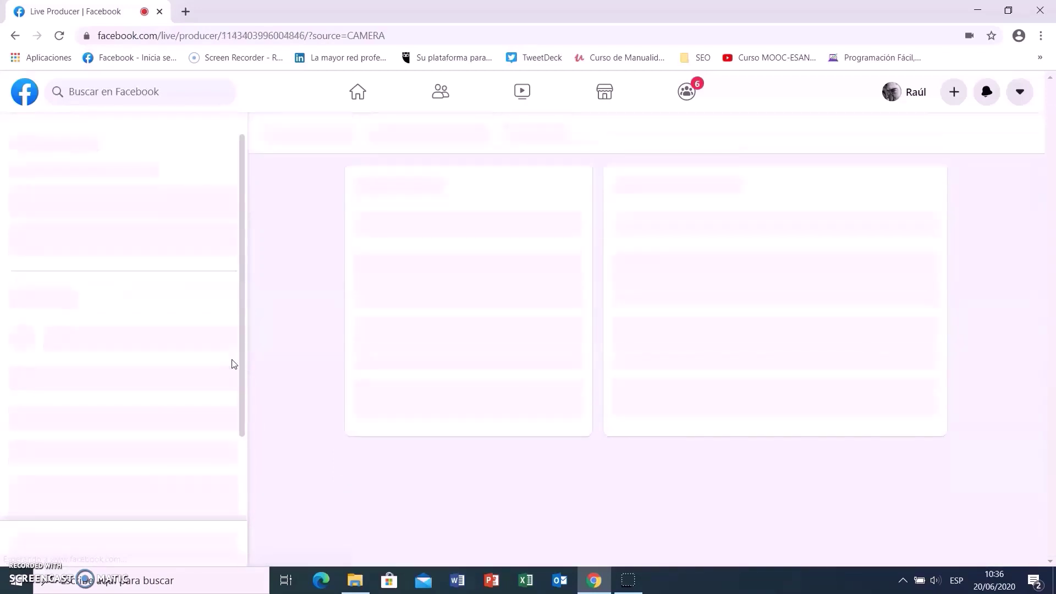
# Enter "Curso de Facebook Para Empresas 2020" as the live video's title
pyautogui.click(245, 353)
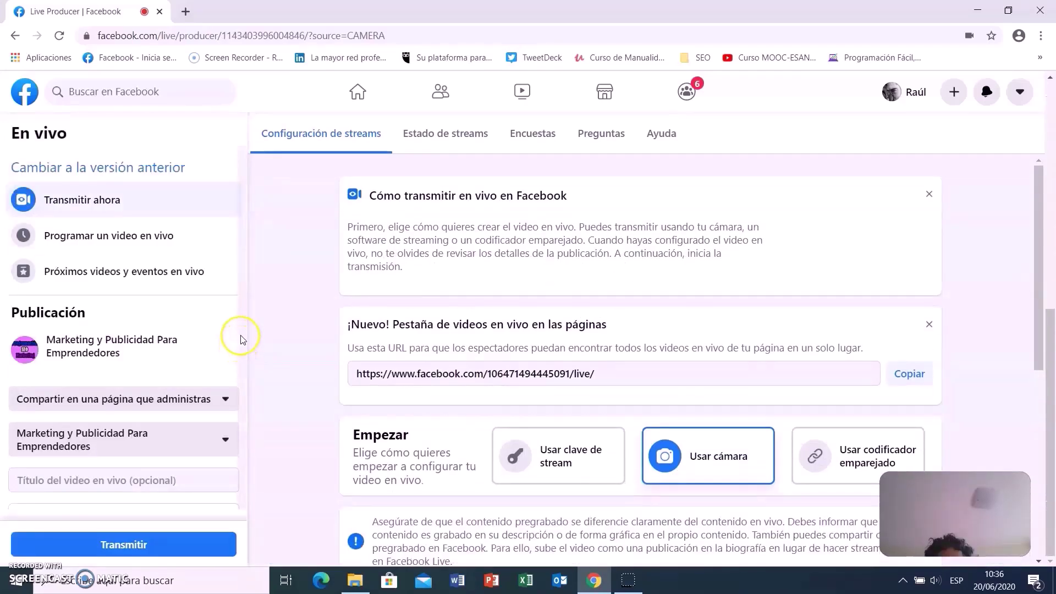
pyautogui.scroll(-1, 242, 335)
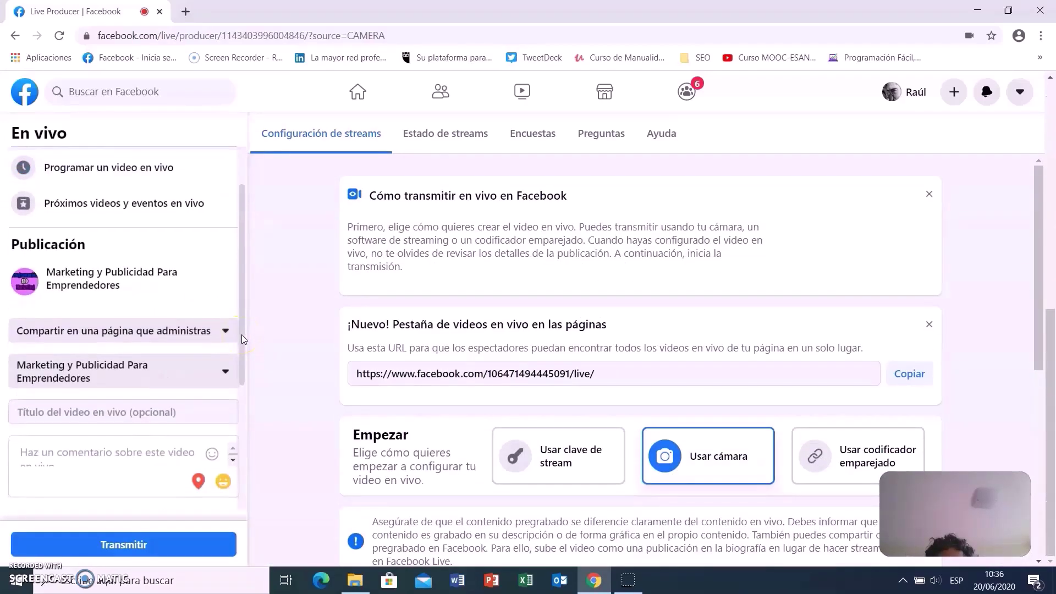
pyautogui.scroll(-1, 242, 334)
pyautogui.click(120, 343)
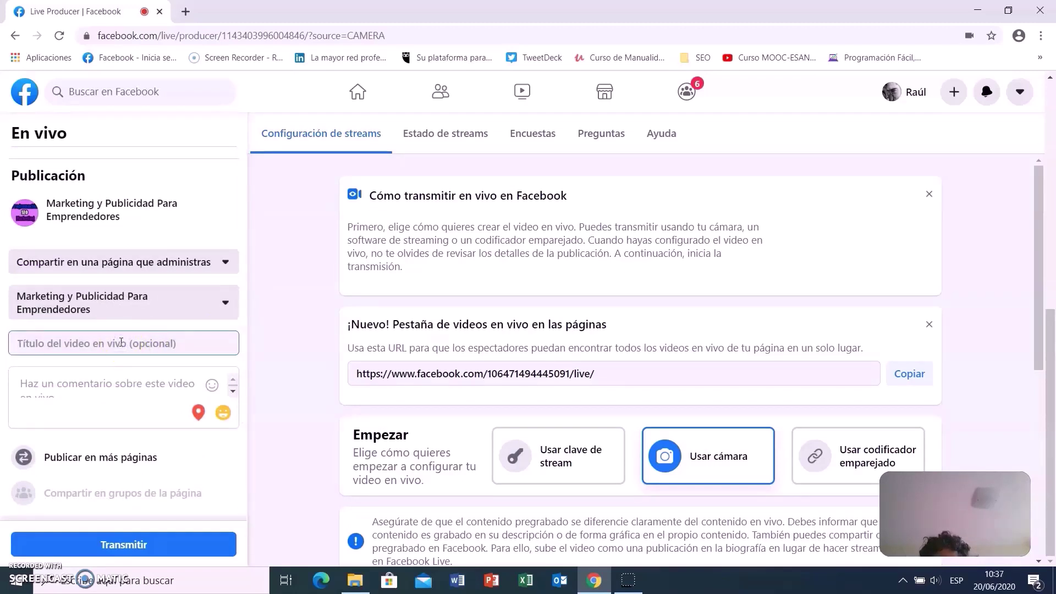
pyautogui.write('C')
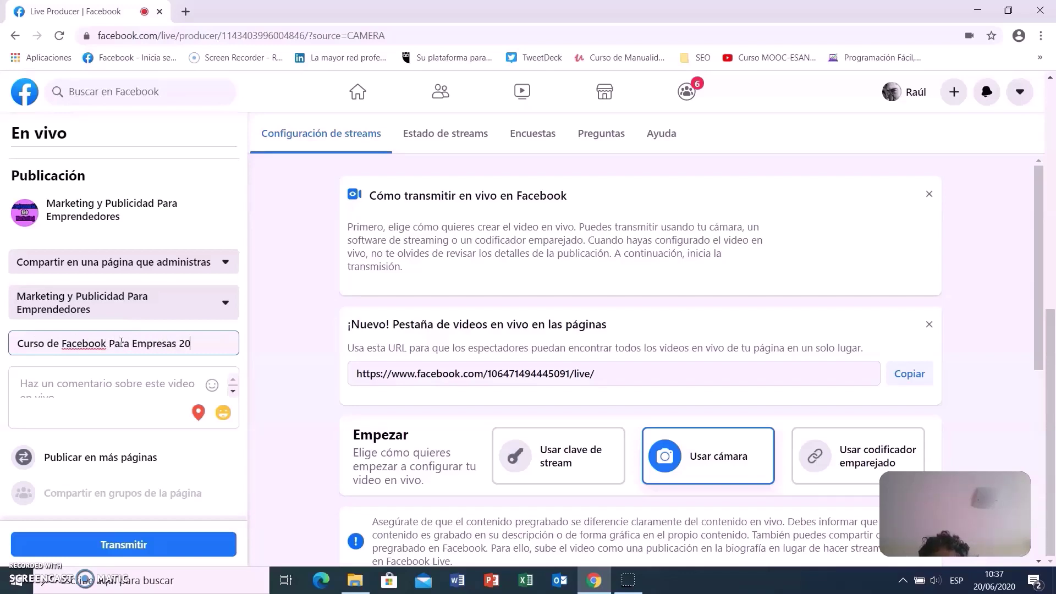
# Copy the live video's title into its description and add a grinning-face emoji at the end
pyautogui.moveTo(207, 337); pyautogui.dragTo(15, 343)
pyautogui.hotkey('ctrl', 'c')
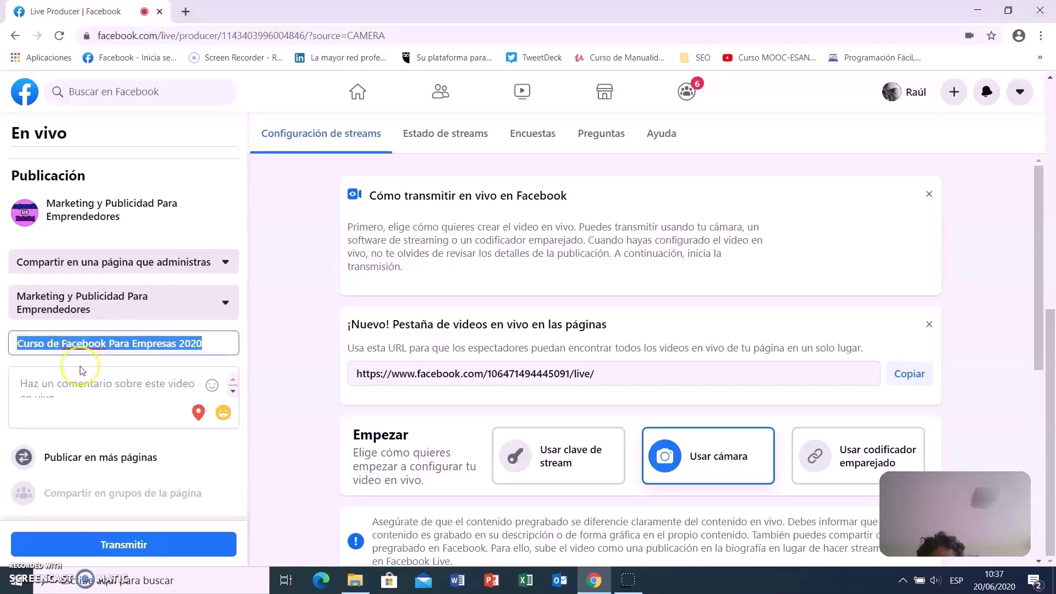
pyautogui.click(86, 386)
pyautogui.hotkey('ctrl', 'v')
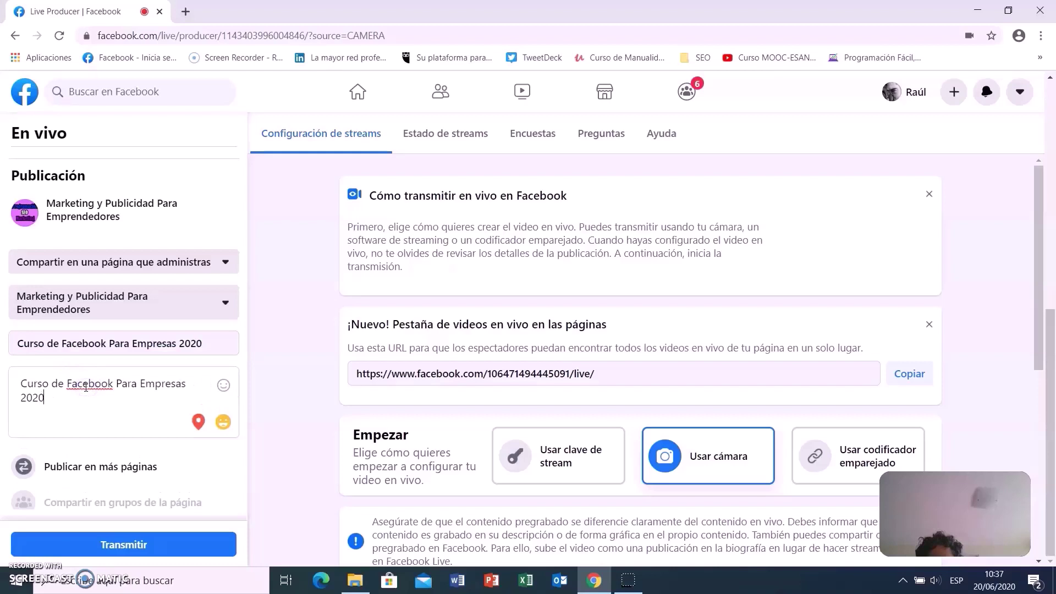
pyautogui.click(223, 386)
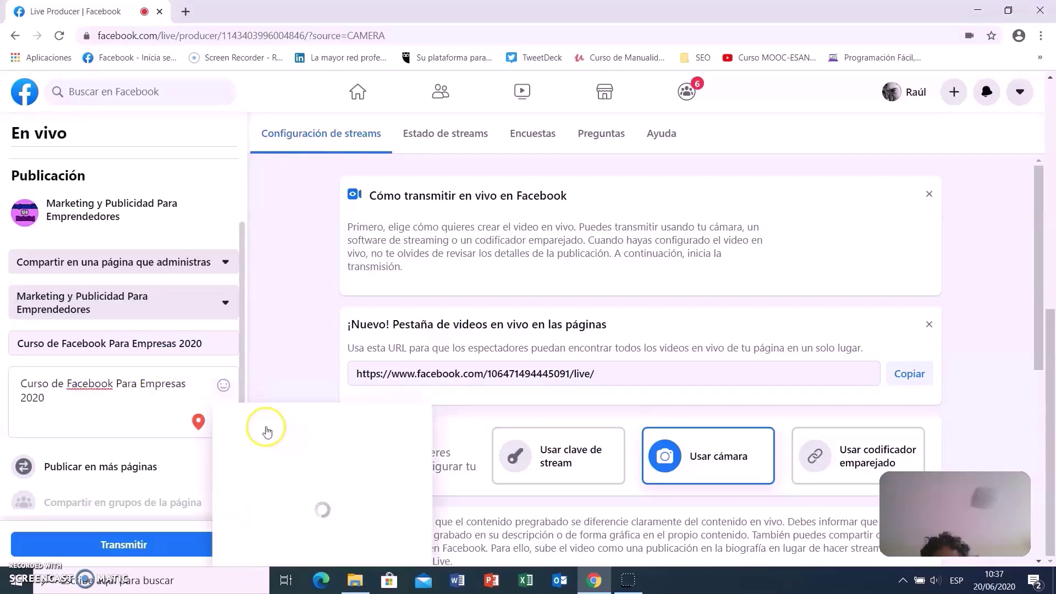
pyautogui.click(227, 430)
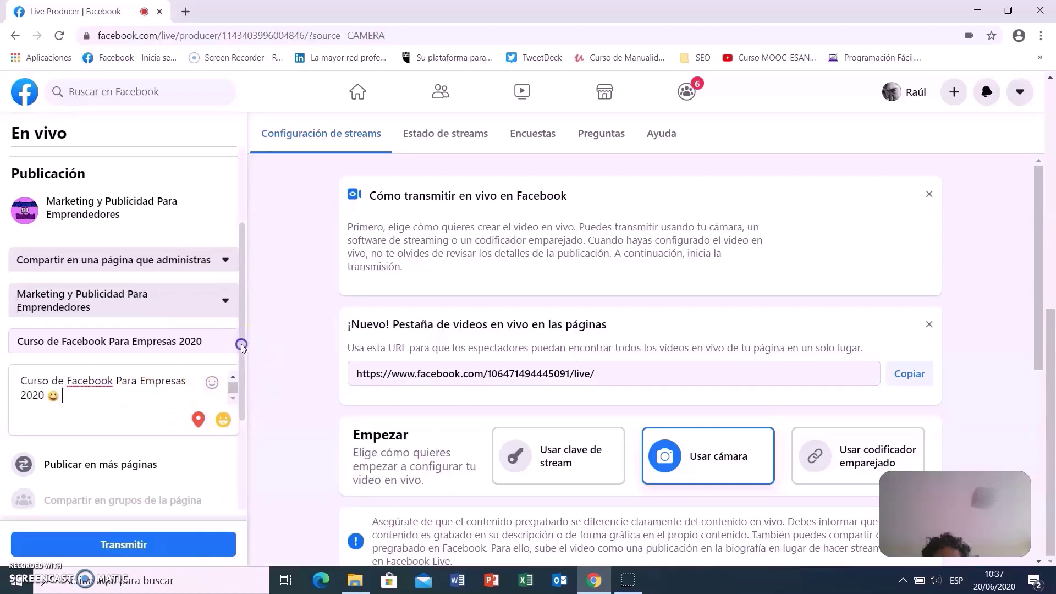
# Publish the live video on the additional pages Marketing Digital Para Emprendedores and Redes Sociales y SEO 3.0, and save the selection
pyautogui.moveTo(241, 344); pyautogui.dragTo(253, 403)
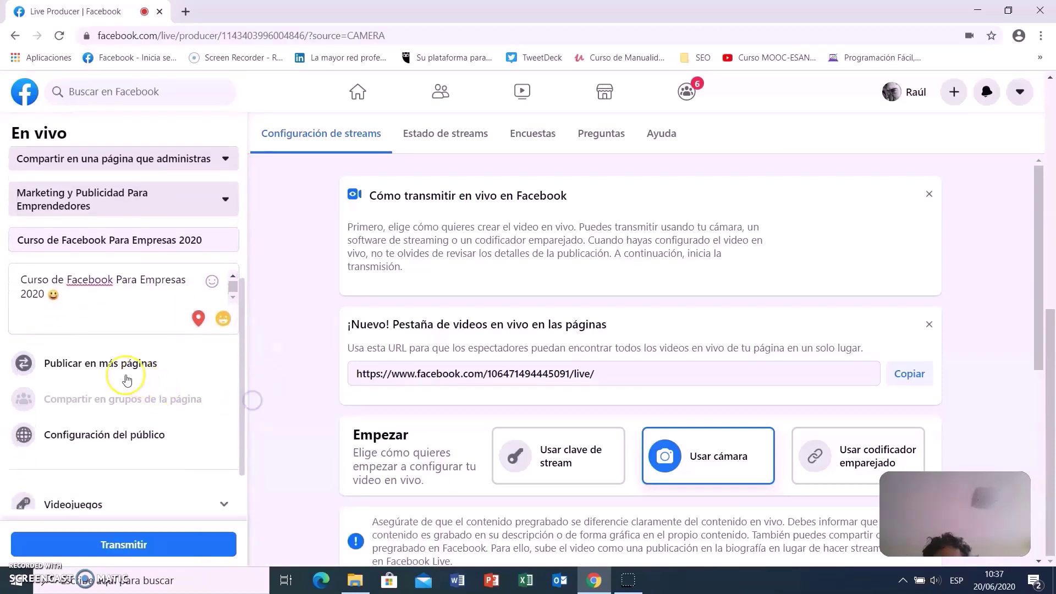
pyautogui.click(108, 366)
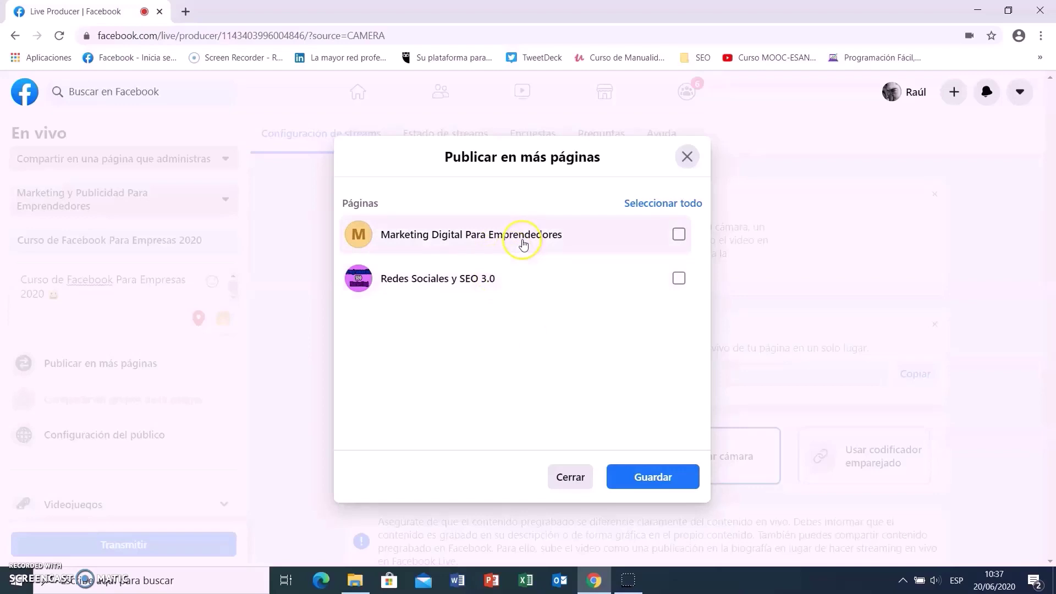
pyautogui.click(679, 235)
pyautogui.click(678, 278)
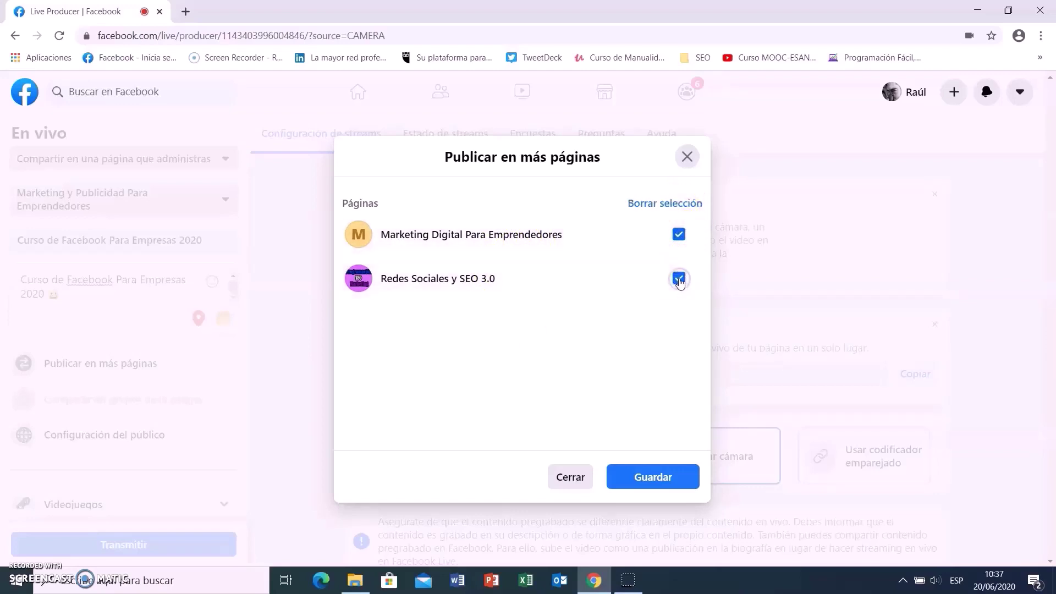
pyautogui.click(655, 476)
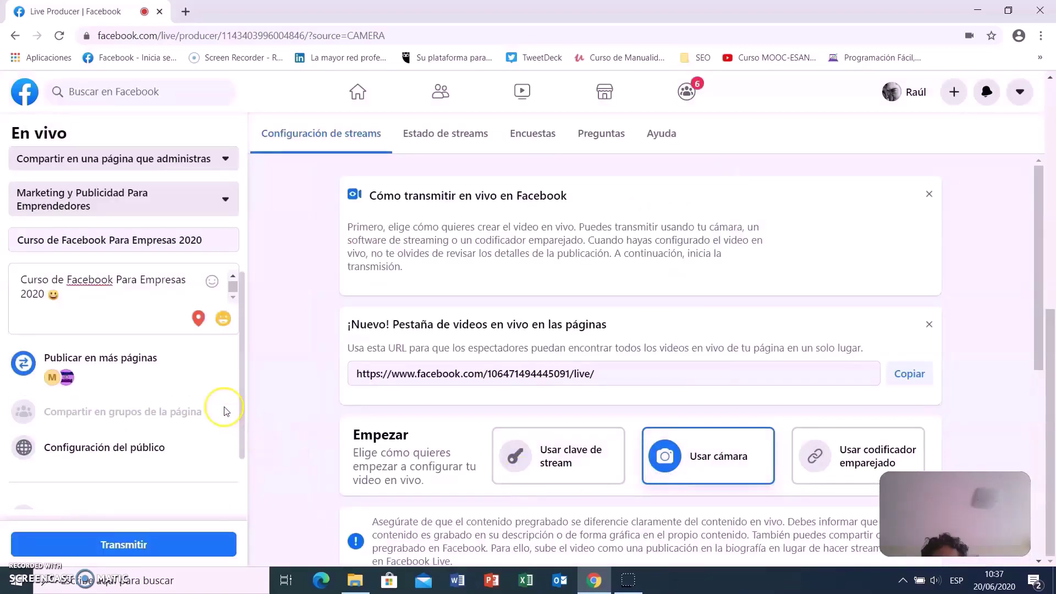
# Open the live video's audience settings and review the minimum-age options, keeping Público
pyautogui.scroll(-1, 219, 383)
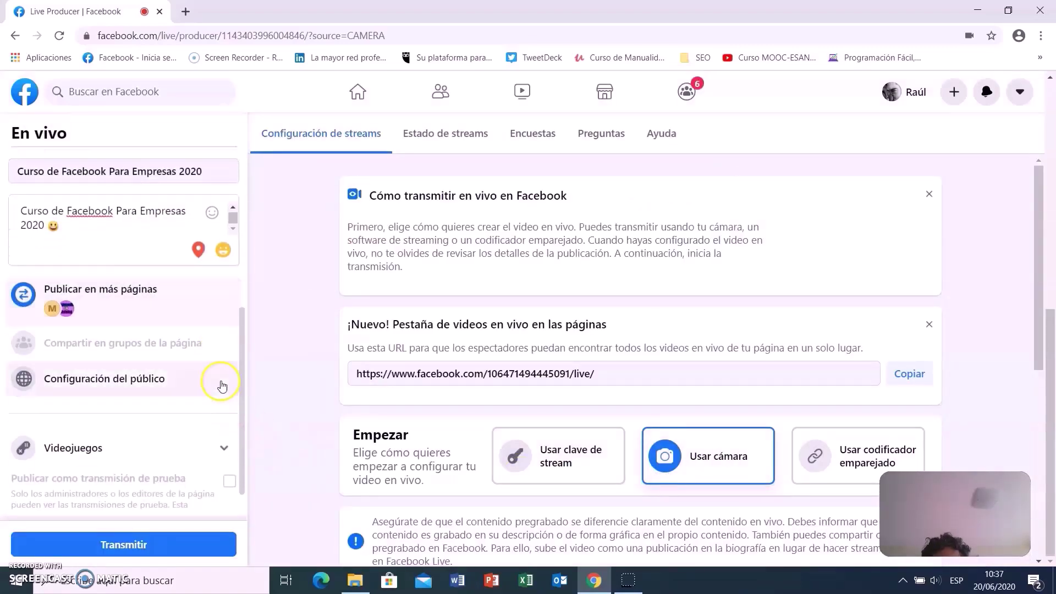
pyautogui.click(130, 384)
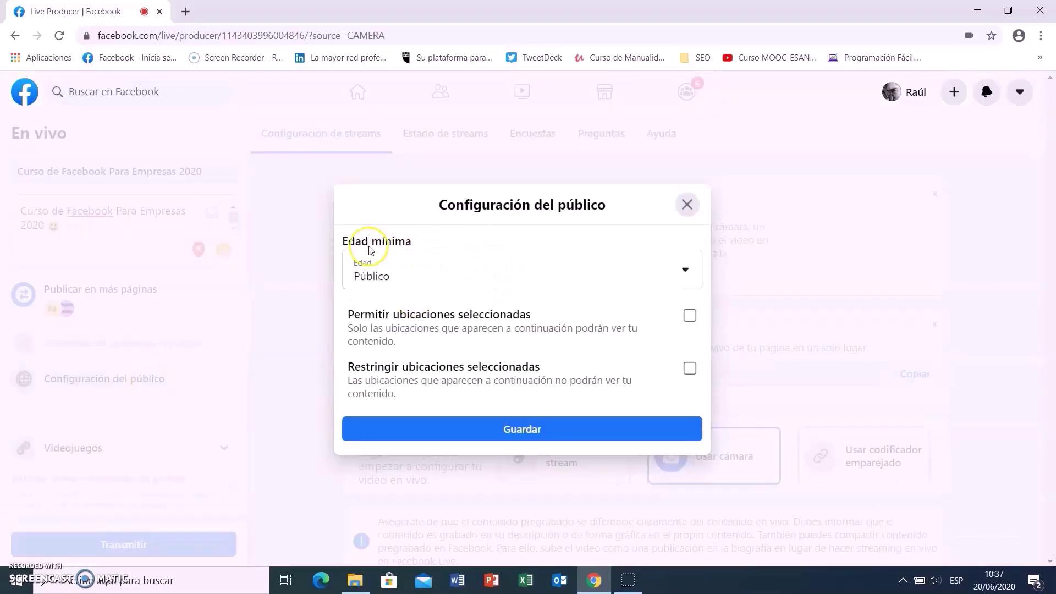
pyautogui.click(687, 271)
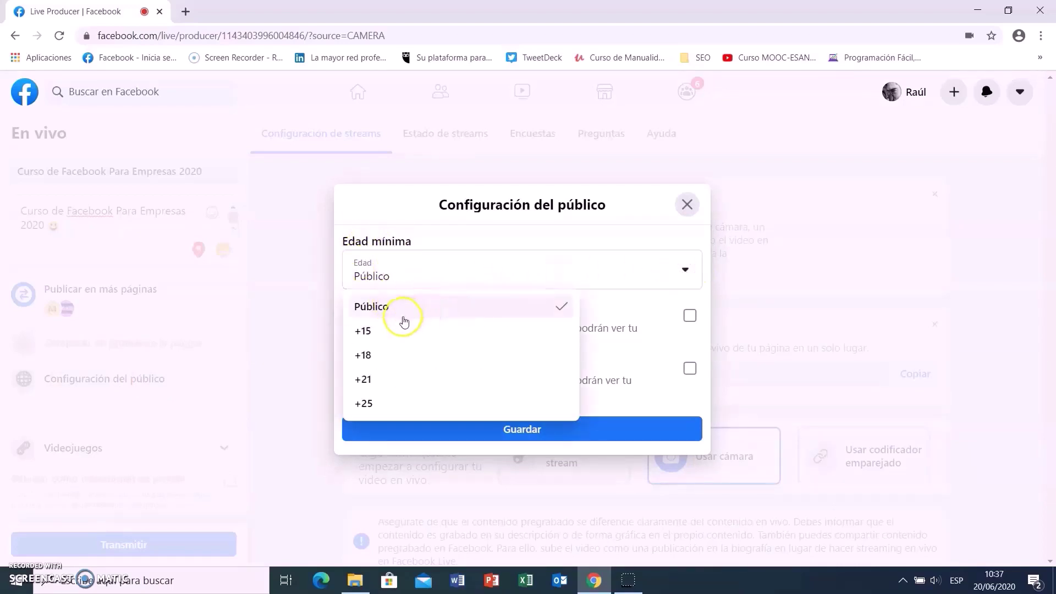
pyautogui.click(385, 366)
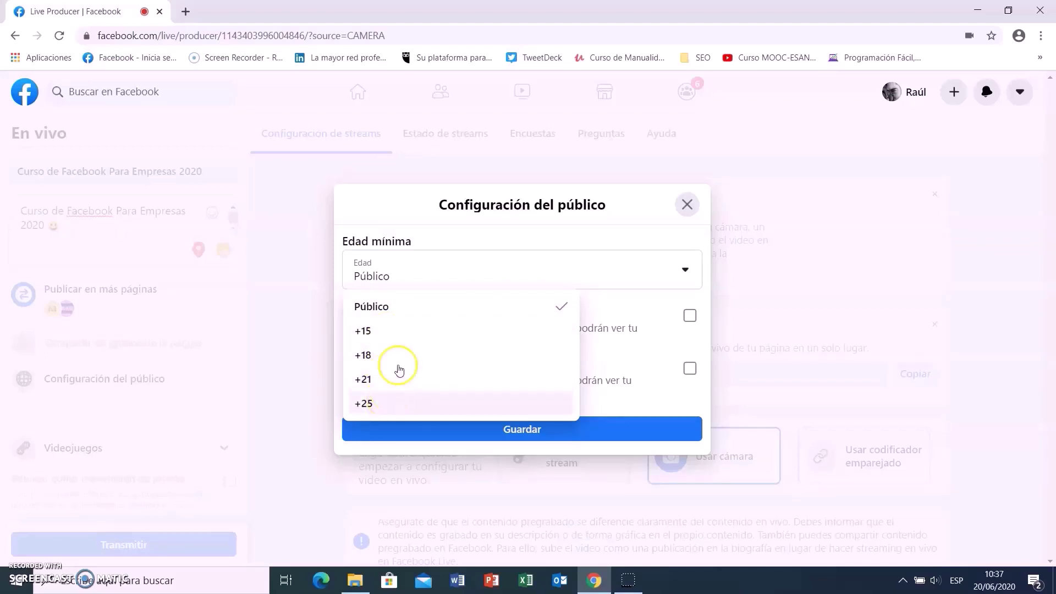
pyautogui.click(578, 230)
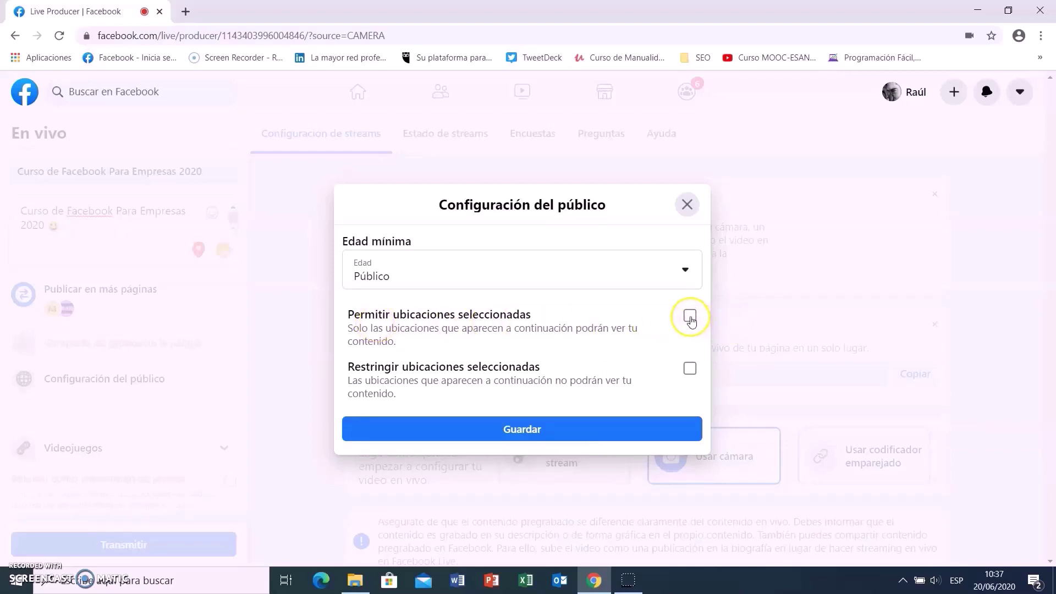
# Try allowing only Lima (city) as a viewing location, and turn the allowed-locations option off again
pyautogui.click(690, 318)
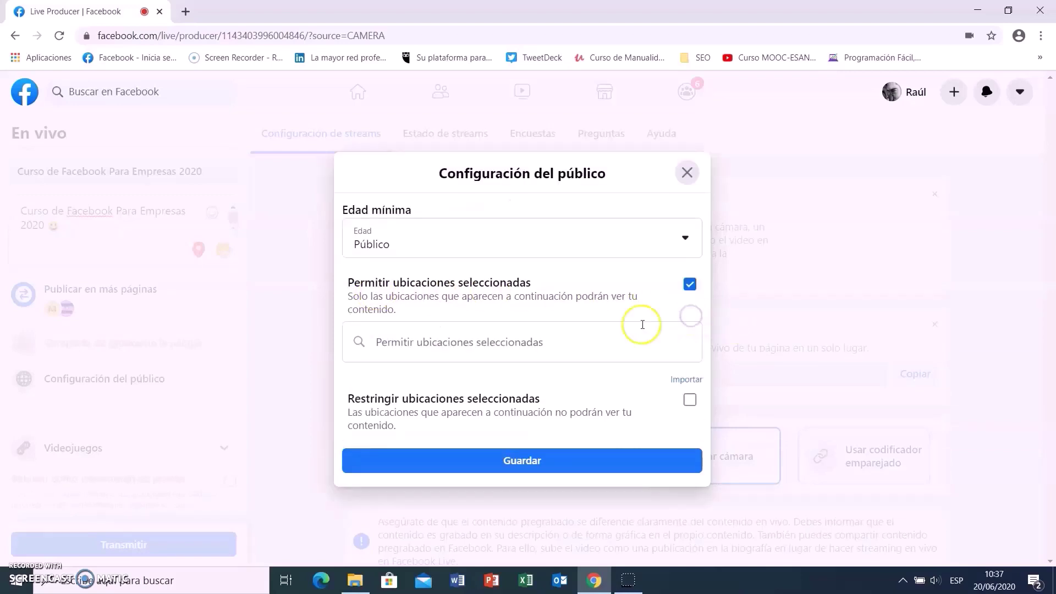
pyautogui.click(488, 347)
pyautogui.write('per')
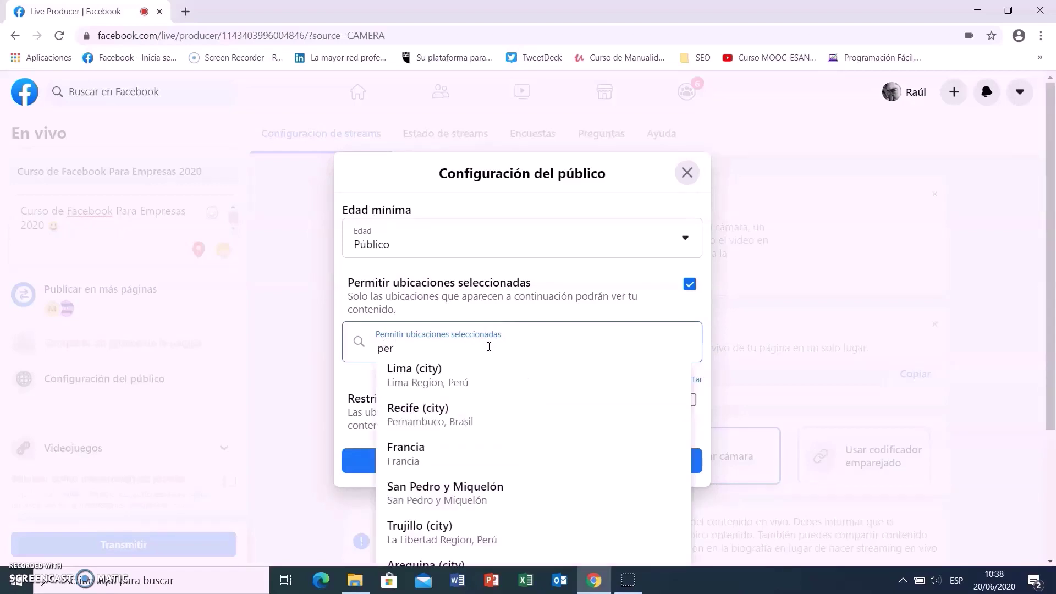
pyautogui.click(472, 379)
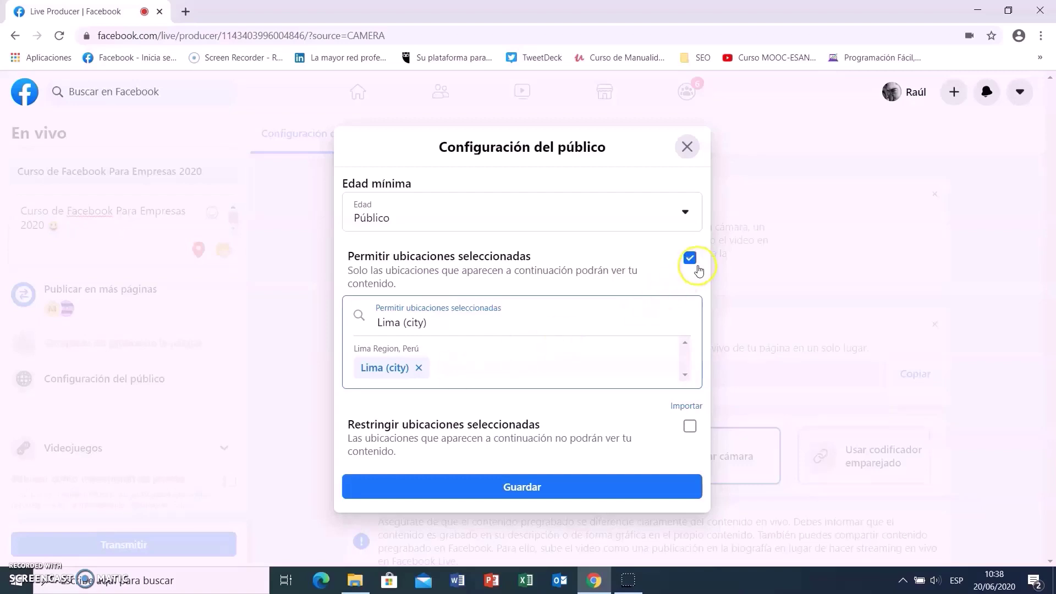
pyautogui.click(690, 259)
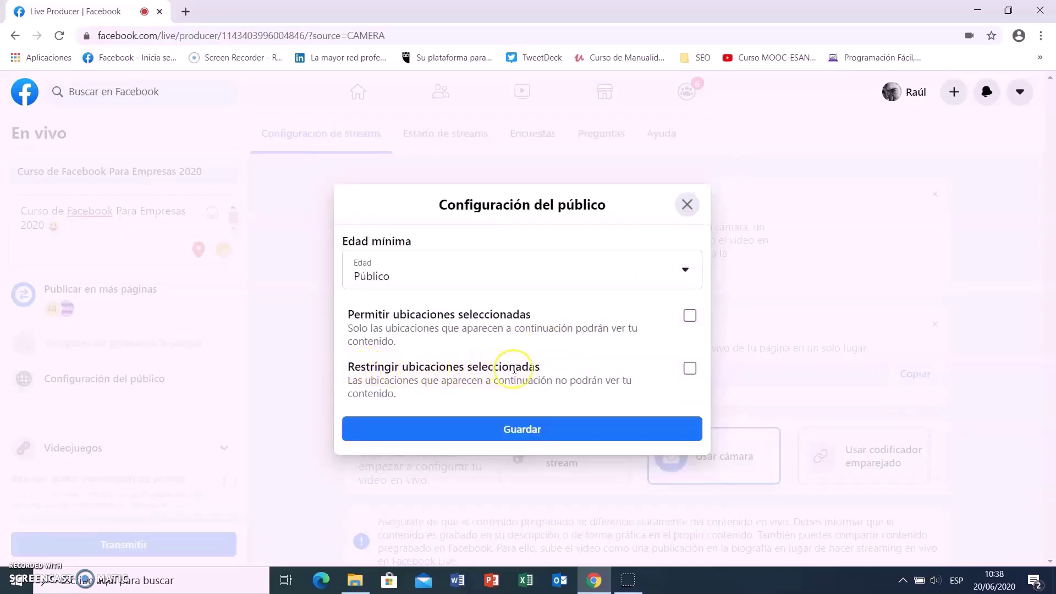
# Try restricting Perú as a viewing location, and turn the restricted-locations option off again
pyautogui.click(690, 370)
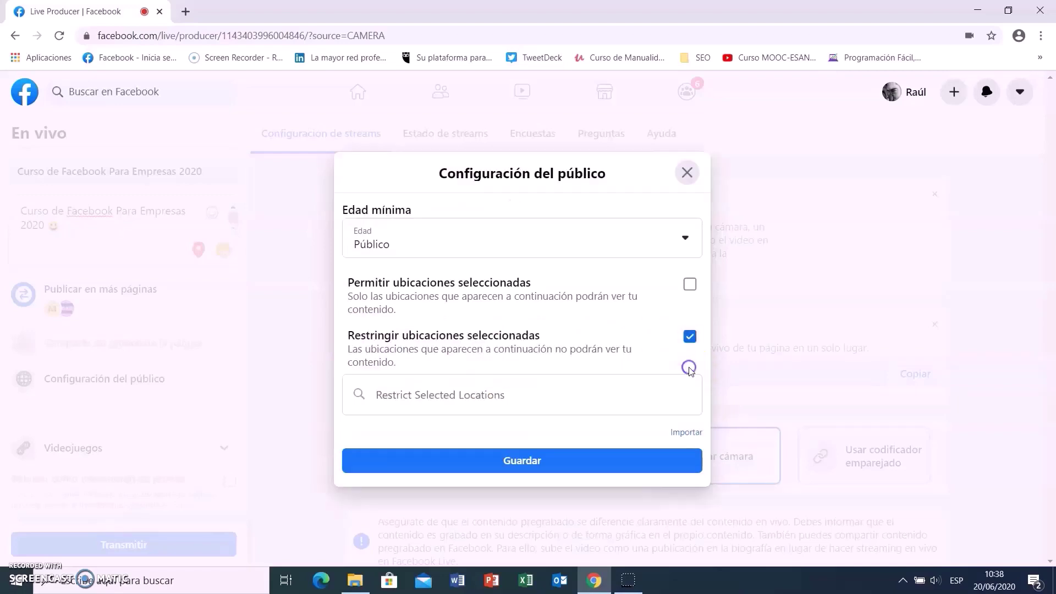
pyautogui.click(516, 392)
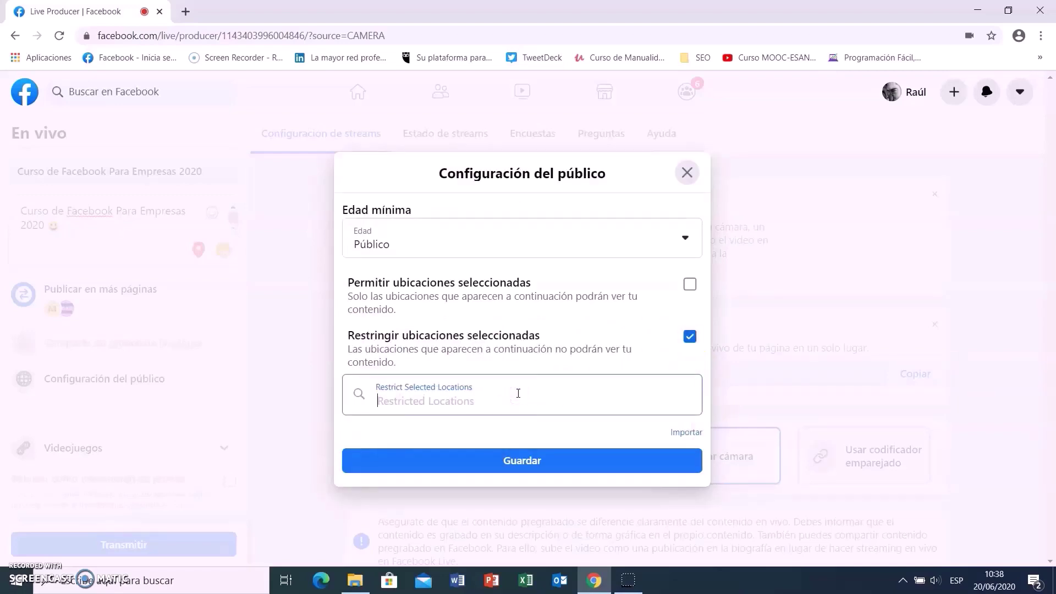
pyautogui.write('peru')
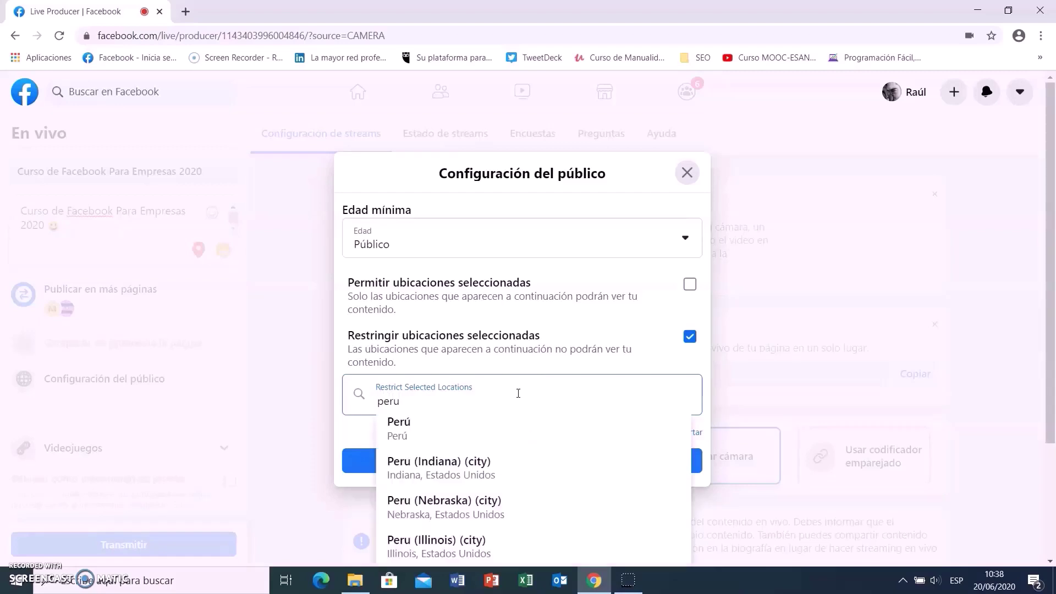
pyautogui.click(514, 424)
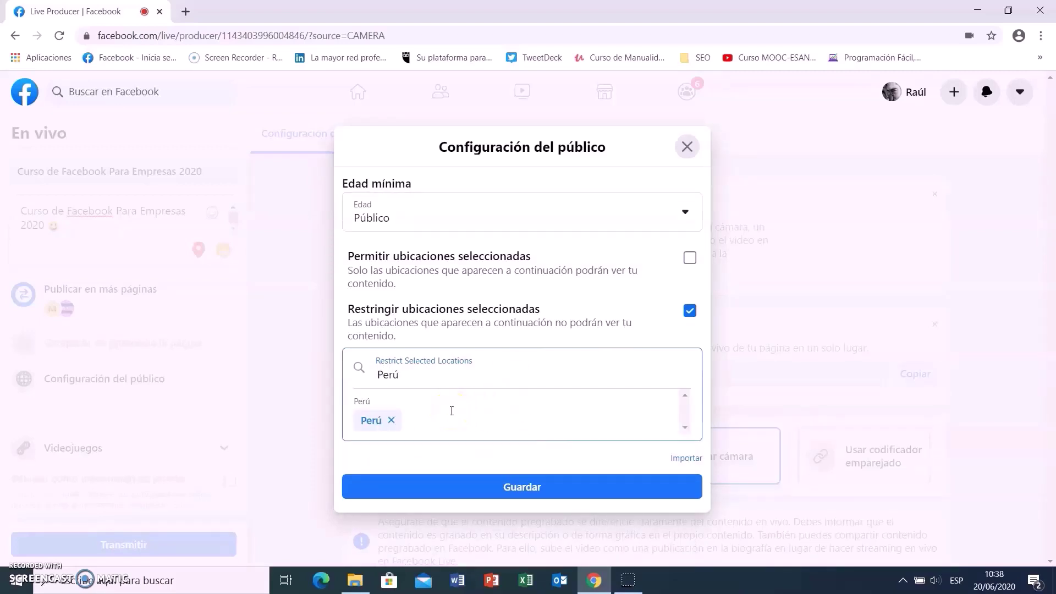
pyautogui.click(451, 418)
pyautogui.click(690, 310)
# Save the audience settings with Público as the minimum age and no location limits
pyautogui.click(575, 231)
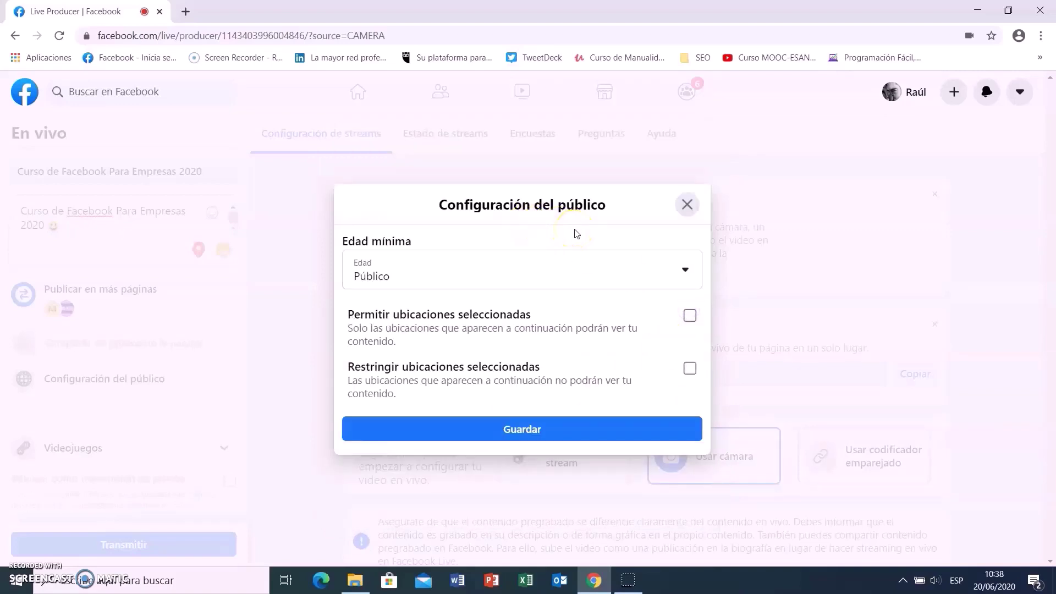
pyautogui.click(515, 427)
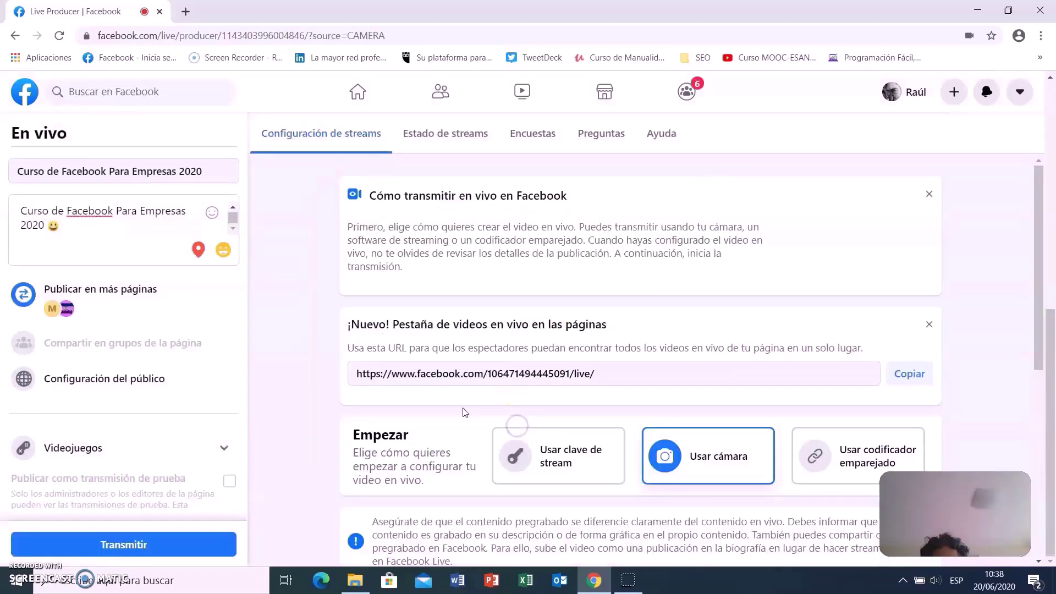
# Expand the Videojuegos section of the live video's post settings and examine its game-tagging option
pyautogui.scroll(-1, 217, 350)
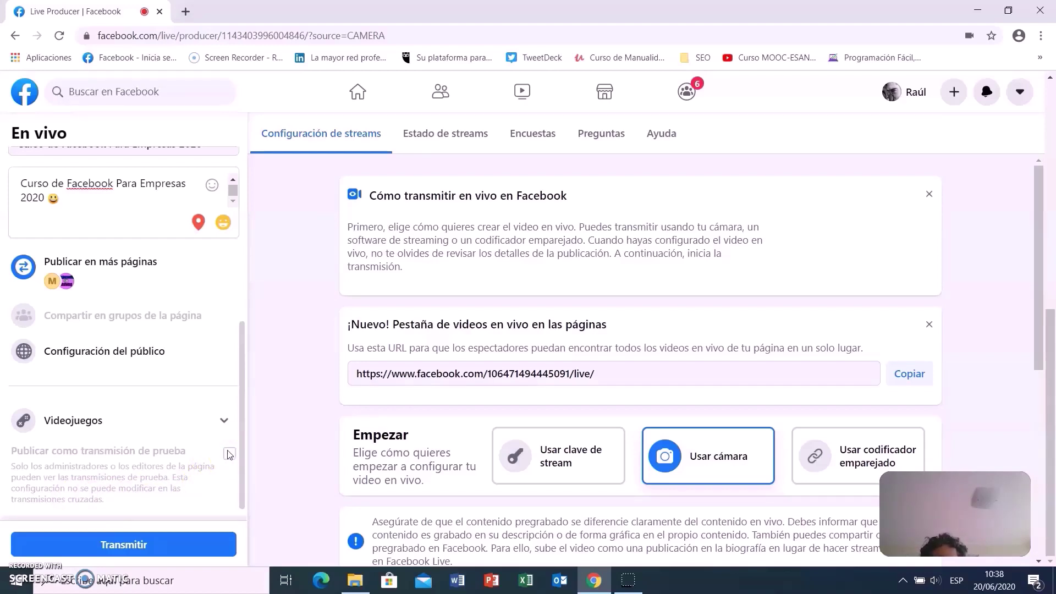
pyautogui.click(225, 420)
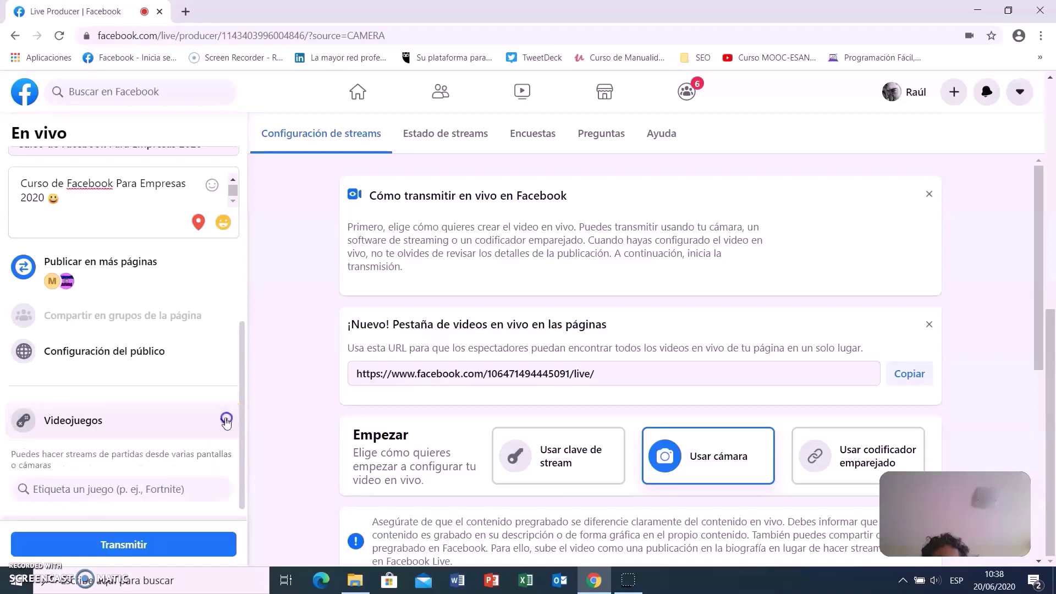
pyautogui.scroll(-2, 223, 420)
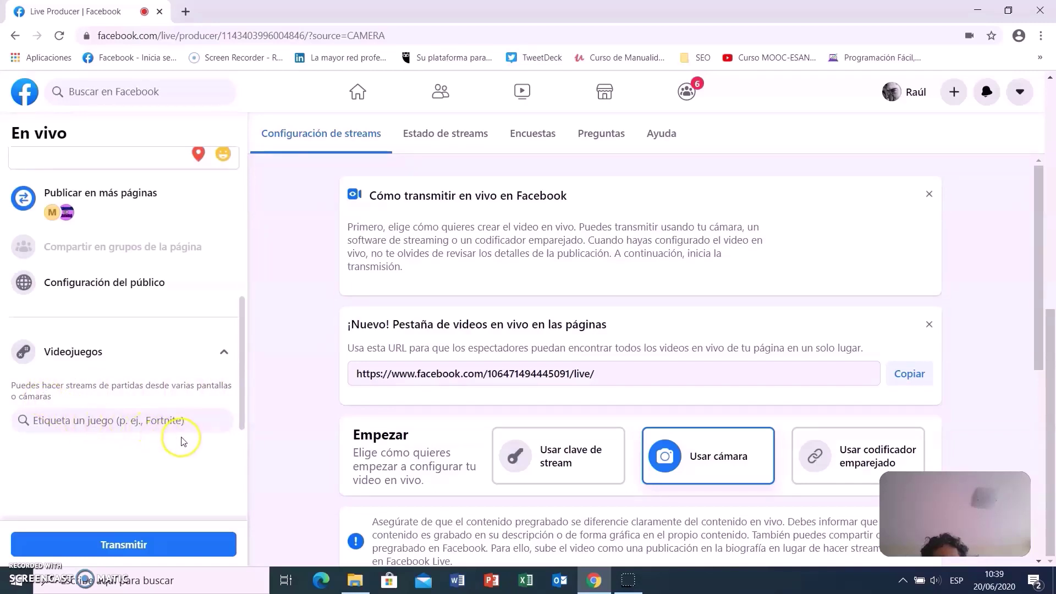
pyautogui.scroll(2, 184, 442)
pyautogui.scroll(10, 183, 442)
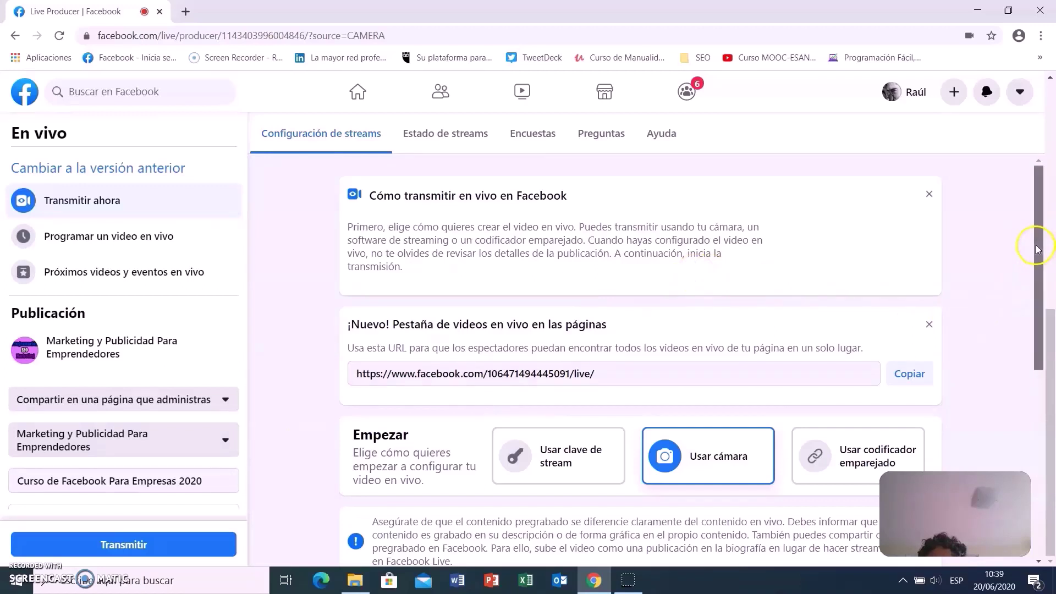
# Expand the Stream settings, view the embed code of the live video, and close it without copying
pyautogui.moveTo(1038, 243); pyautogui.dragTo(1042, 434)
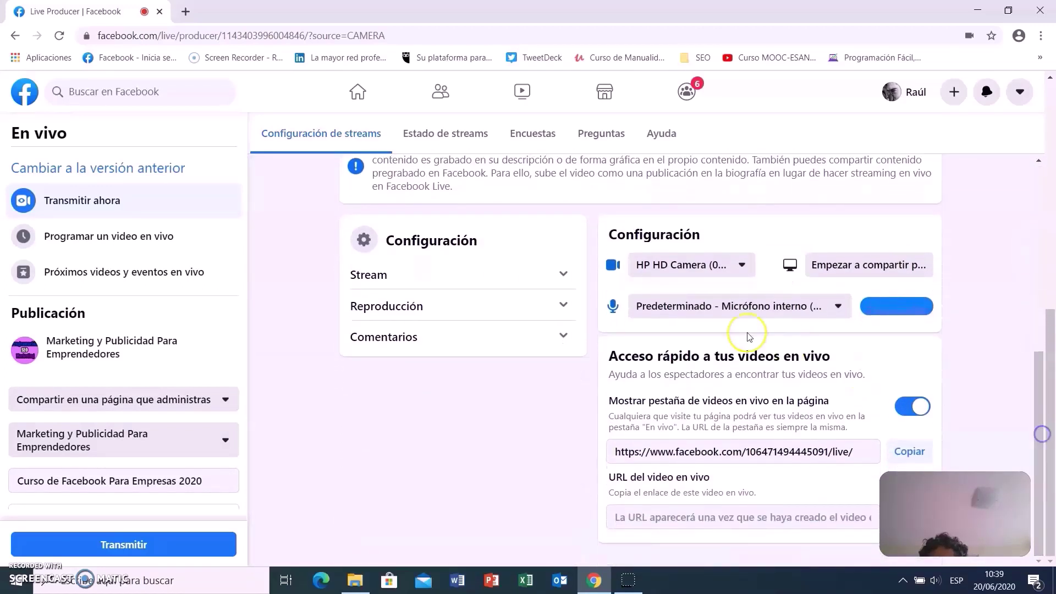
pyautogui.click(561, 274)
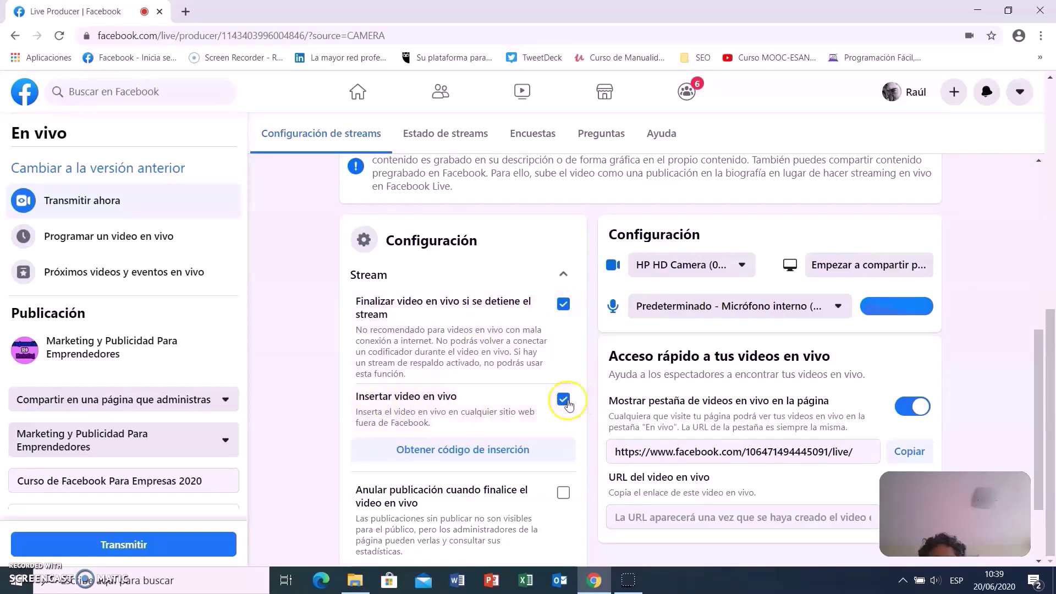
pyautogui.click(460, 456)
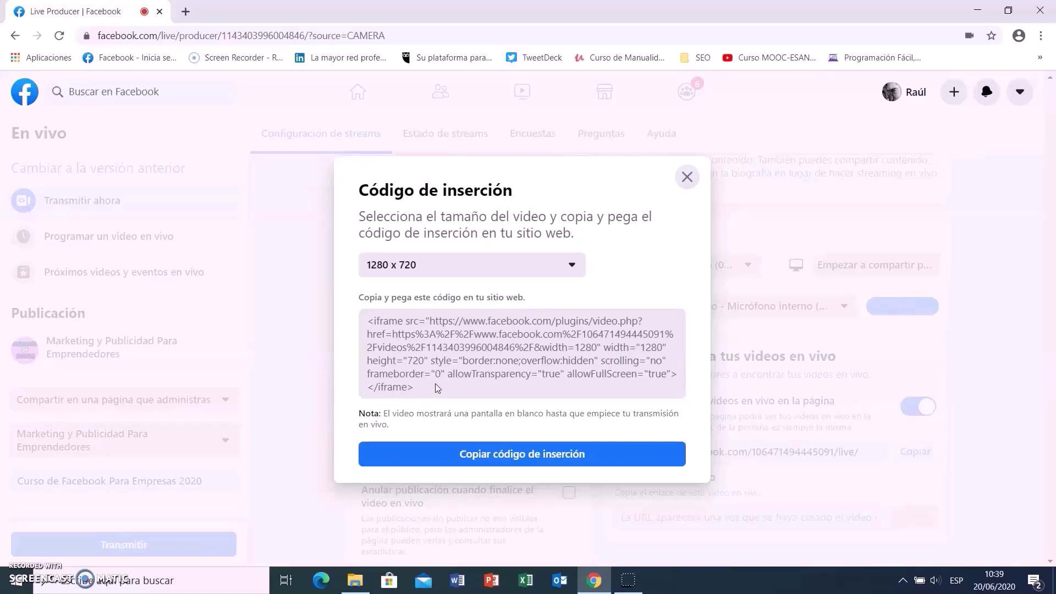
pyautogui.click(687, 177)
# Review the Reproducción settings for viewer rewinding and automatic subtitles, and collapse the section
pyautogui.scroll(-1, 582, 330)
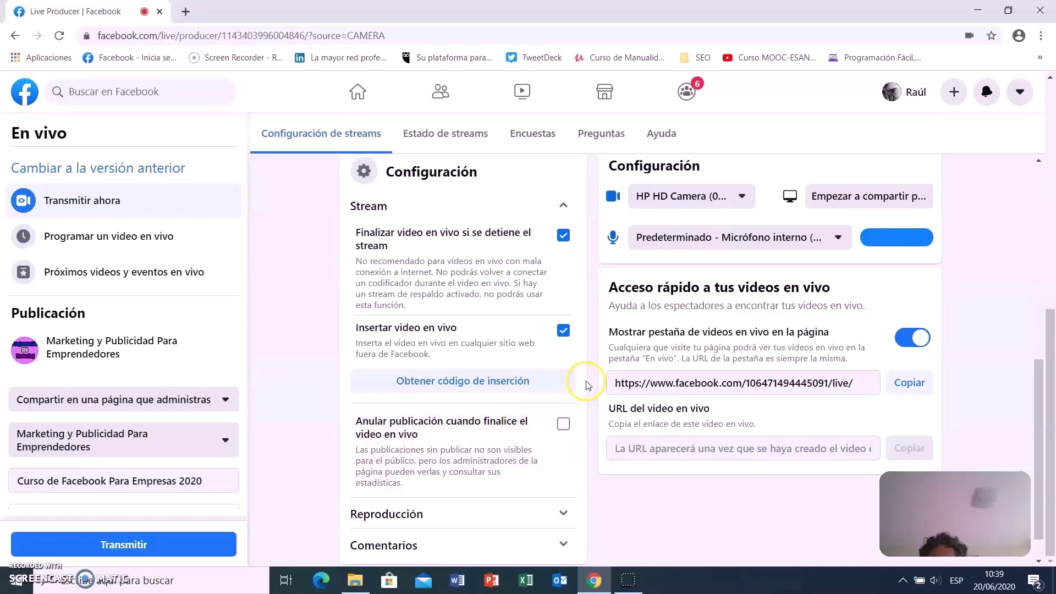
pyautogui.scroll(-1, 591, 381)
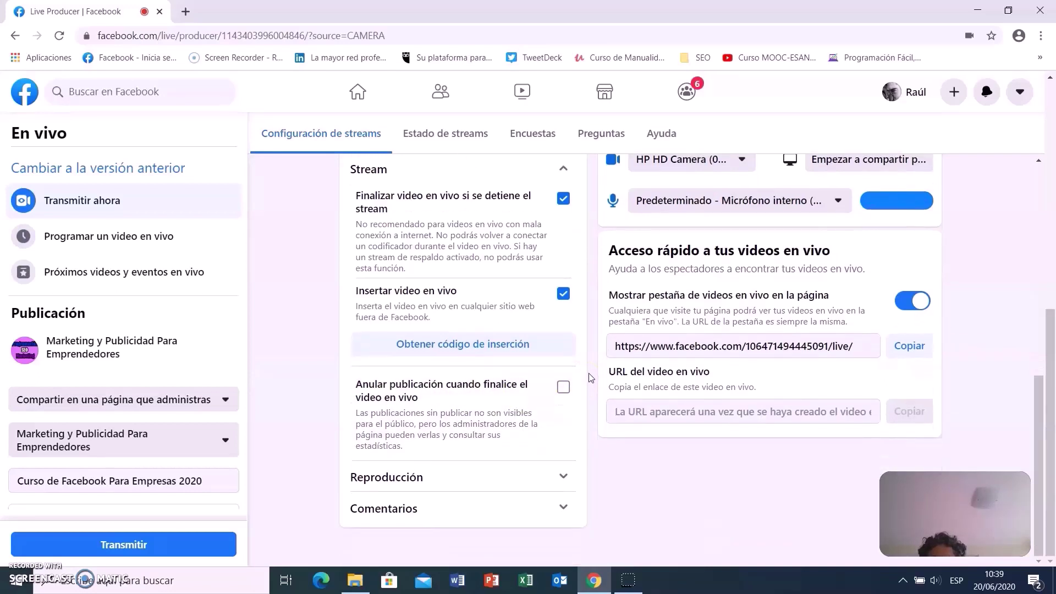
pyautogui.click(558, 476)
pyautogui.scroll(-2, 550, 439)
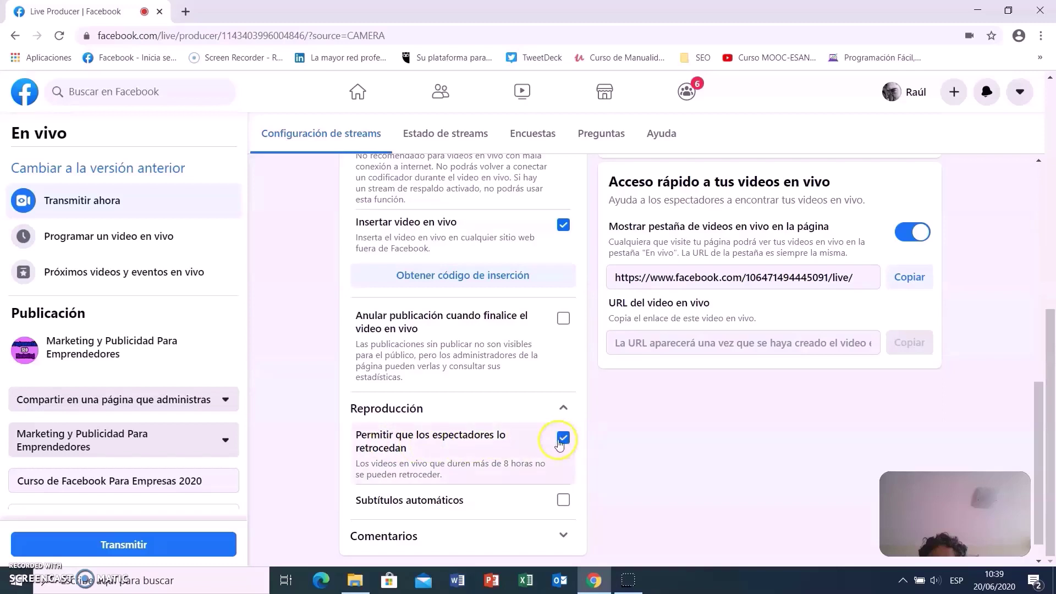
pyautogui.scroll(-1, 612, 405)
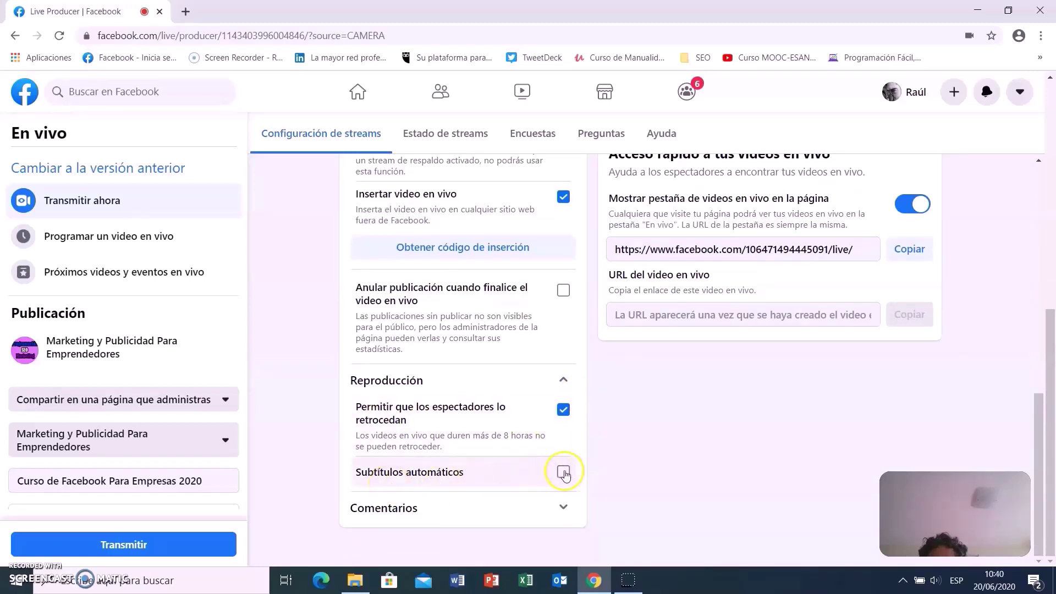
pyautogui.click(564, 379)
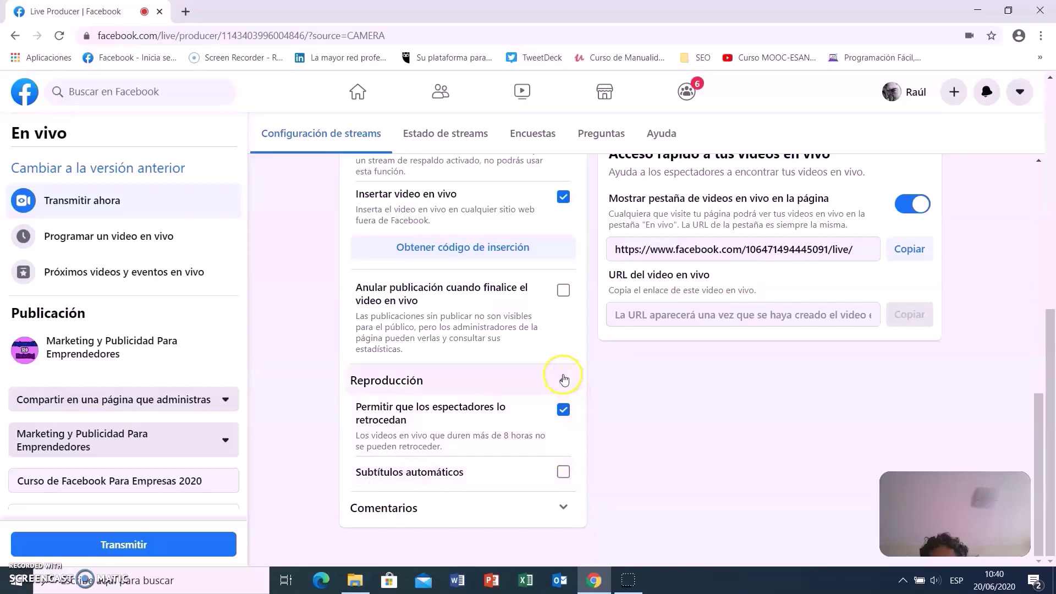
# Review the Comentarios restrictions from Seguidores to Protegido, and collapse the section
pyautogui.click(563, 507)
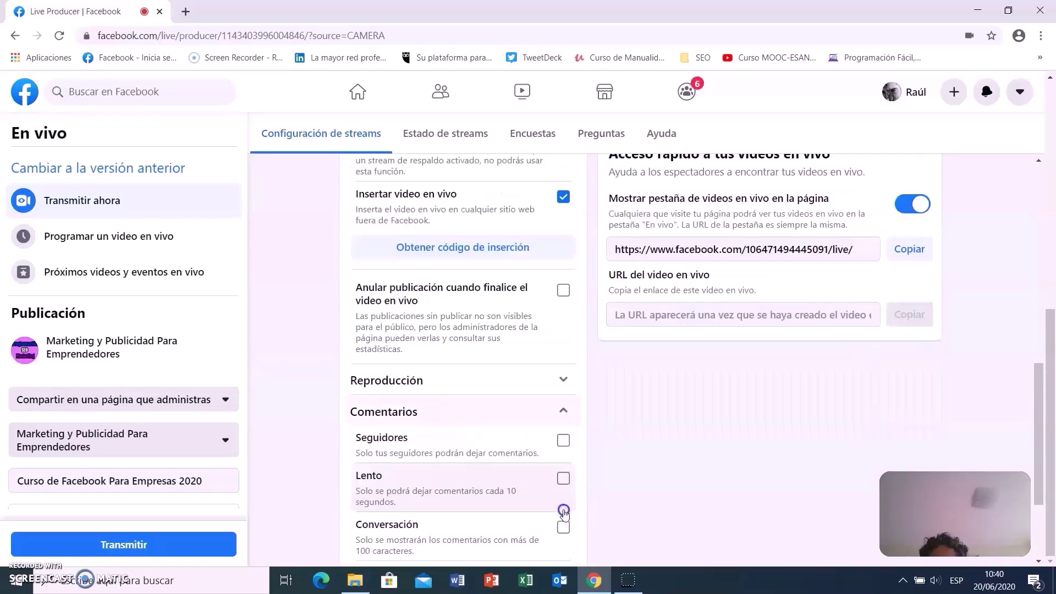
pyautogui.scroll(-3, 539, 400)
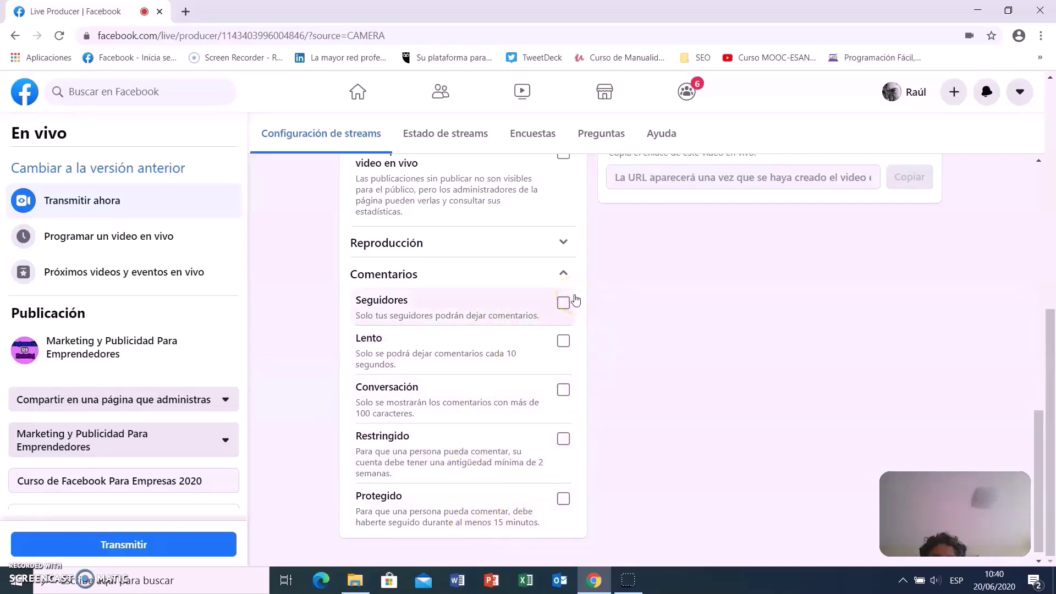
pyautogui.click(564, 273)
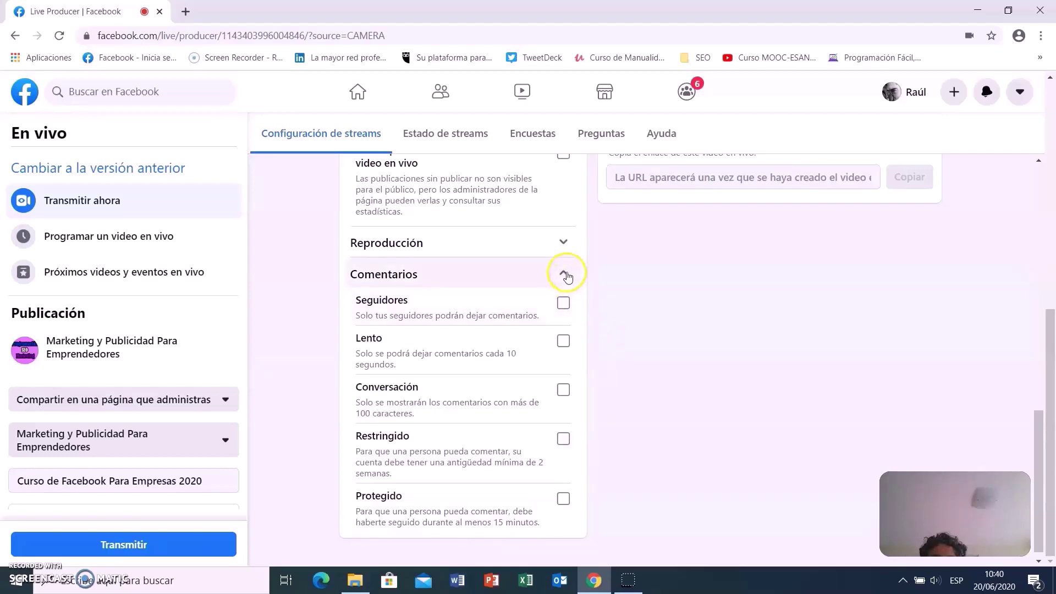
pyautogui.scroll(2, 593, 346)
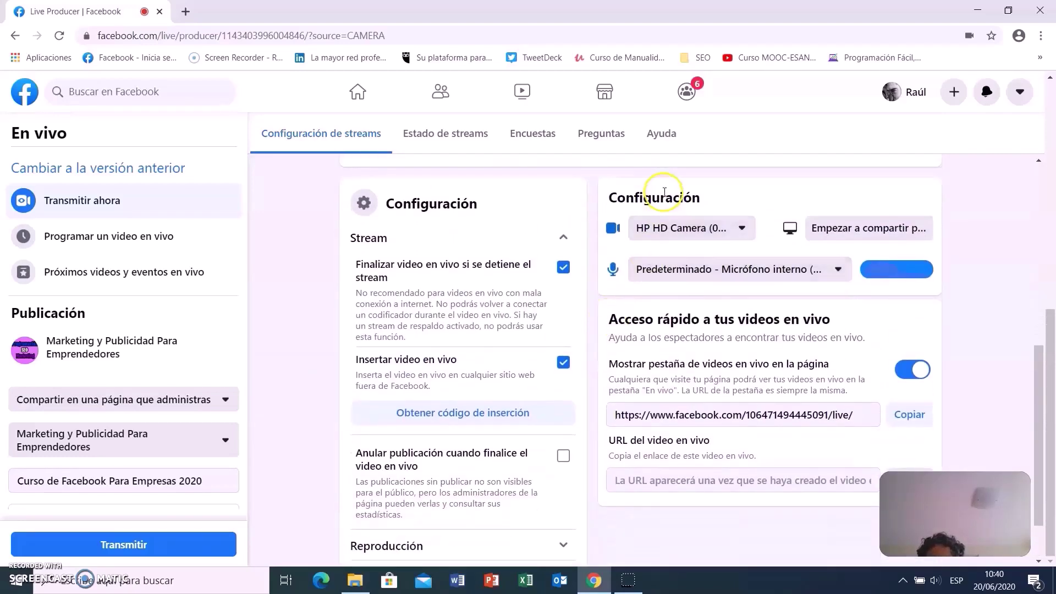
# Select HP HD Camera (04f2:b51c) as the camera and Micrófono interno (Conexant ISST Audio) as the microphone for the live video
pyautogui.click(747, 229)
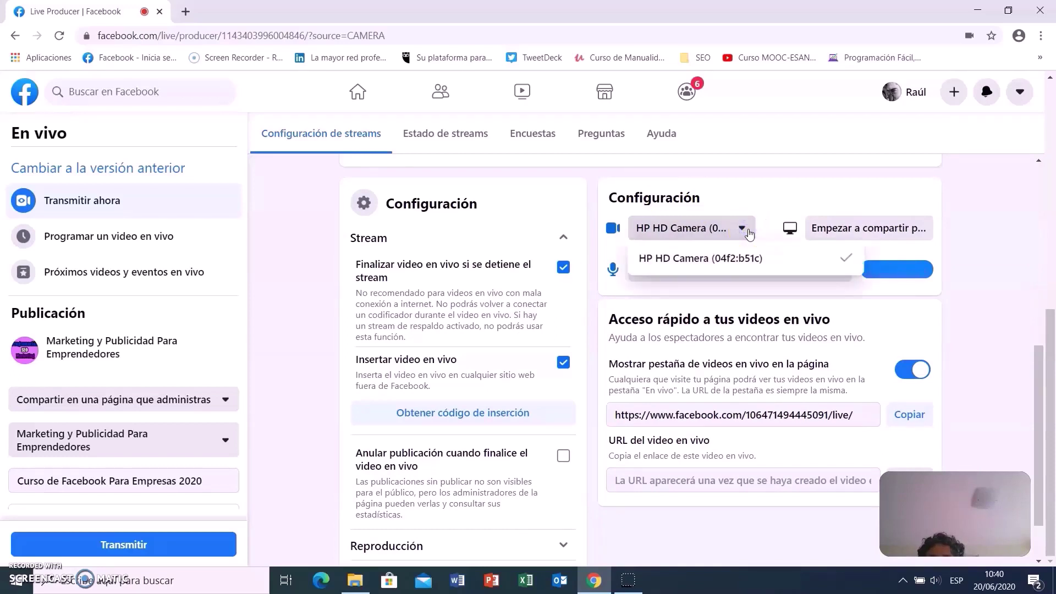
pyautogui.click(752, 263)
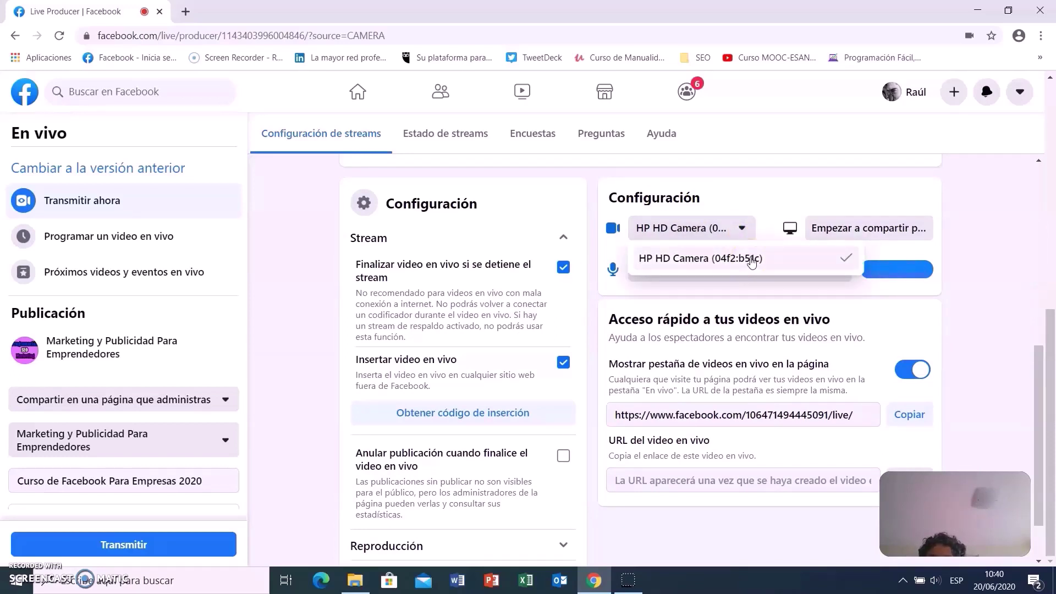
pyautogui.click(754, 263)
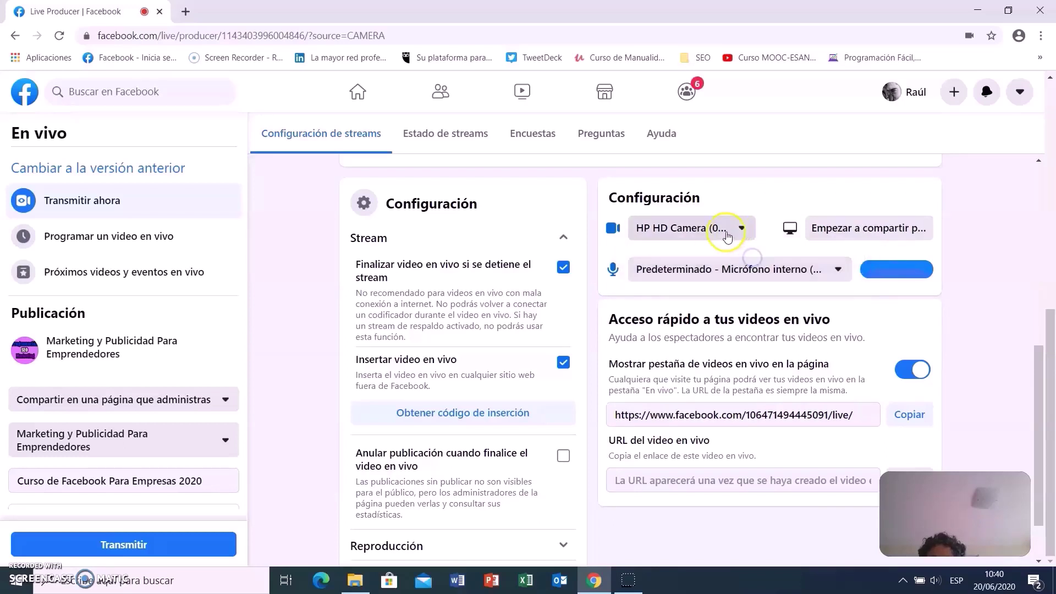
pyautogui.click(838, 269)
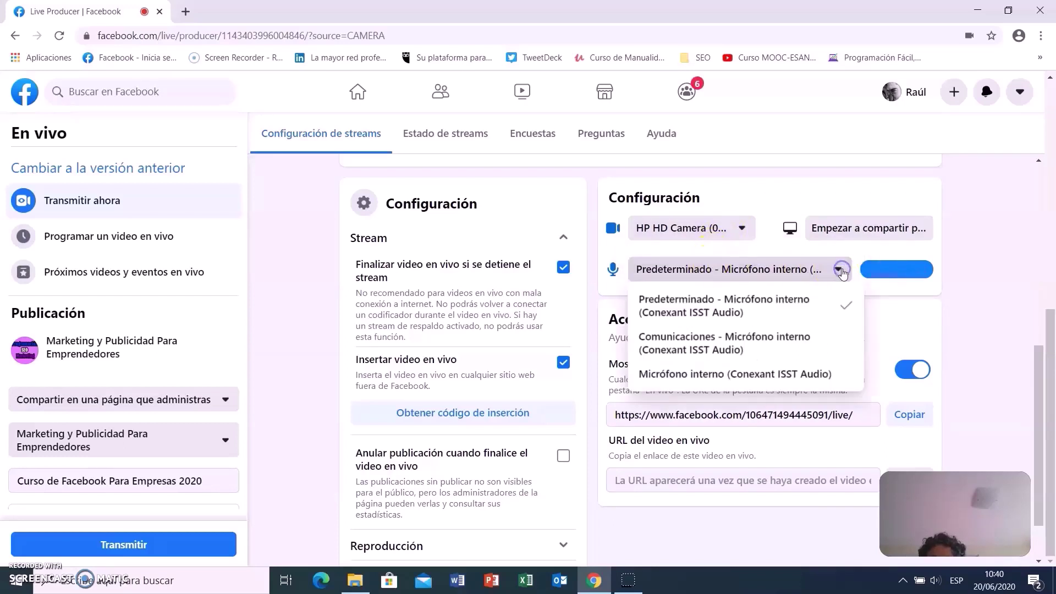
pyautogui.click(779, 376)
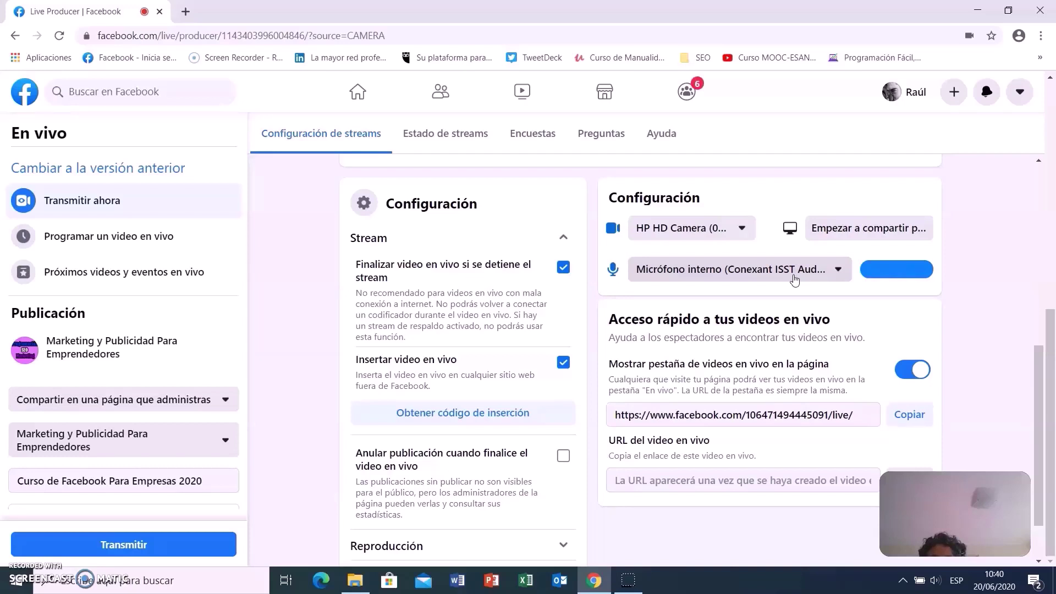
# Turn the page's live videos tab off and back on, dismiss the notice, and copy the tab's URL
pyautogui.scroll(-1, 795, 280)
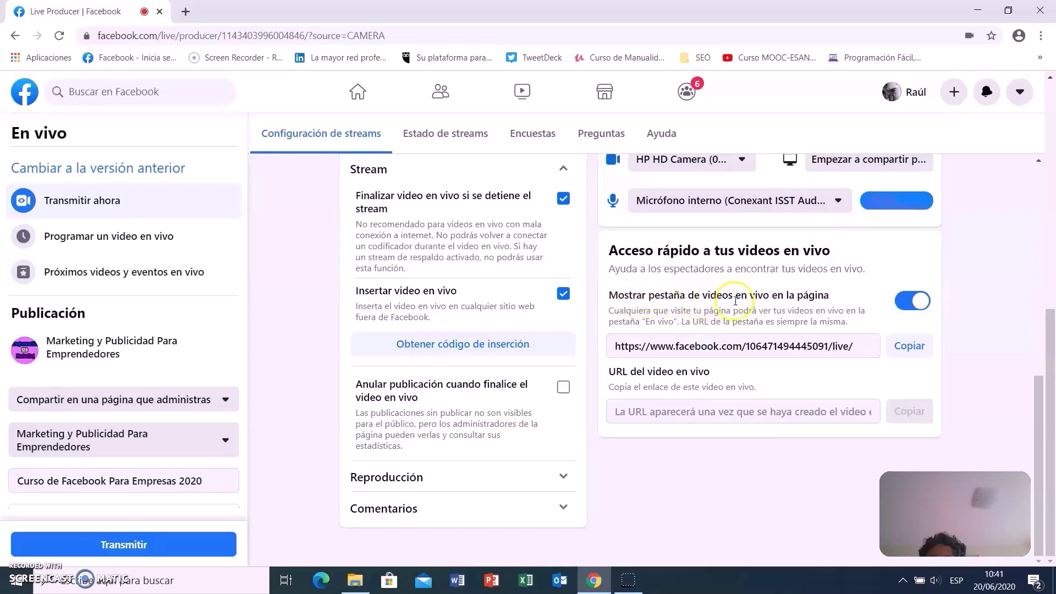
pyautogui.click(909, 305)
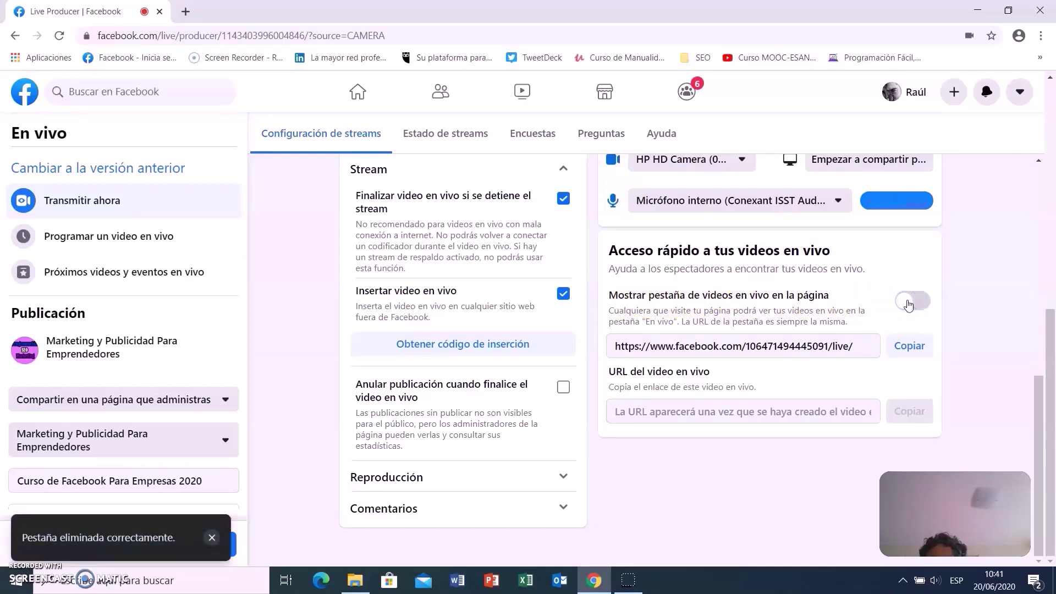
pyautogui.click(911, 303)
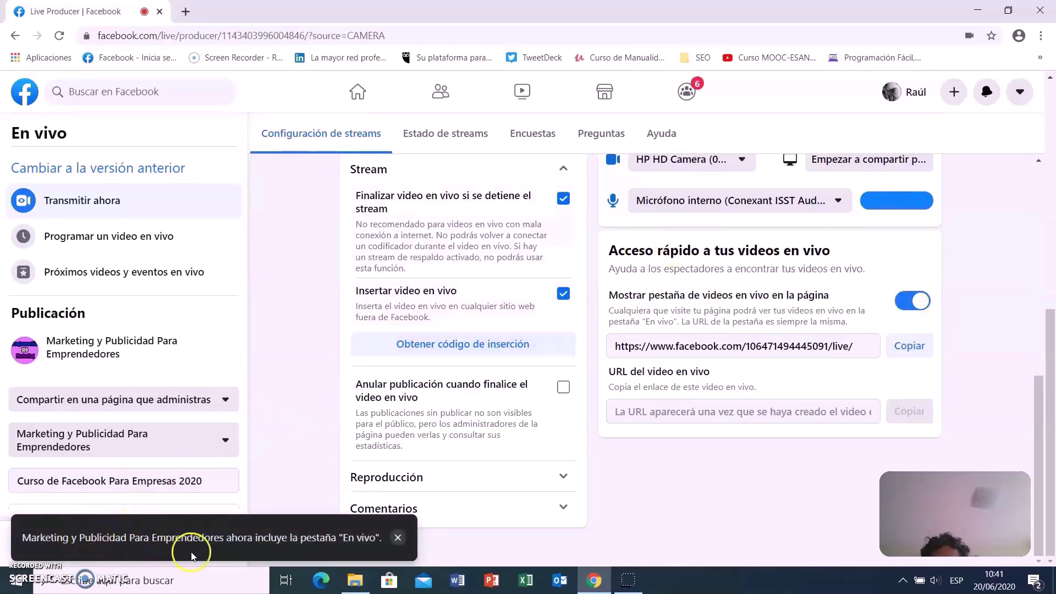
pyautogui.click(399, 537)
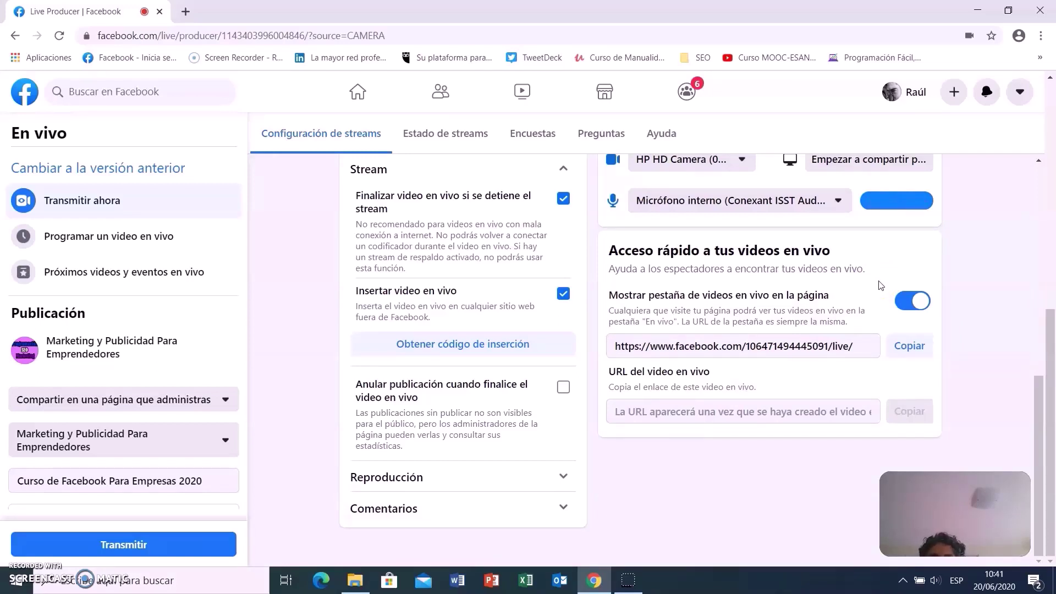
pyautogui.click(912, 356)
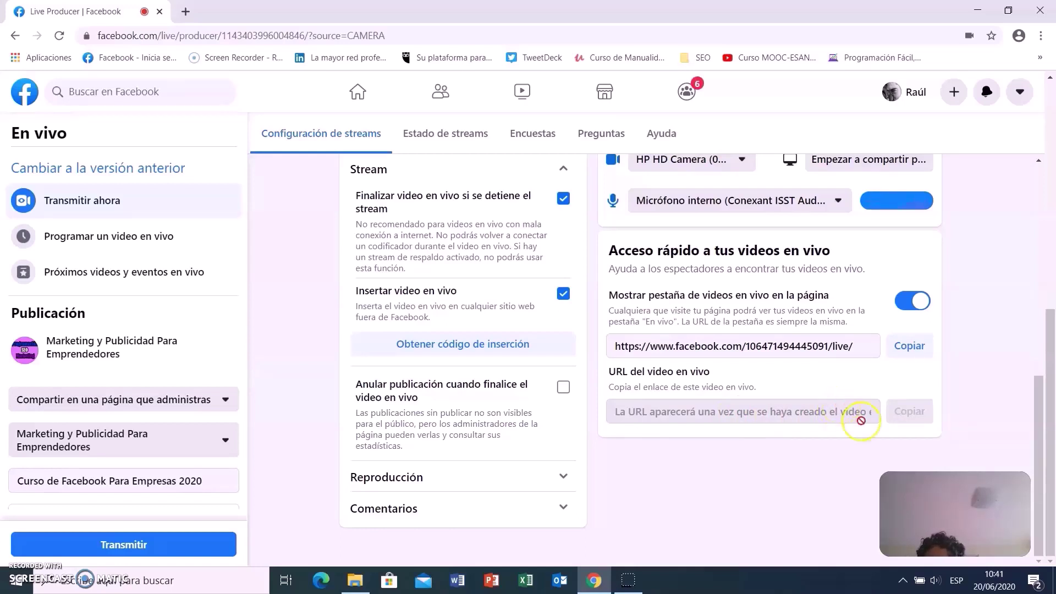
# Enlarge the camera preview and start broadcasting the live video
pyautogui.moveTo(943, 514)
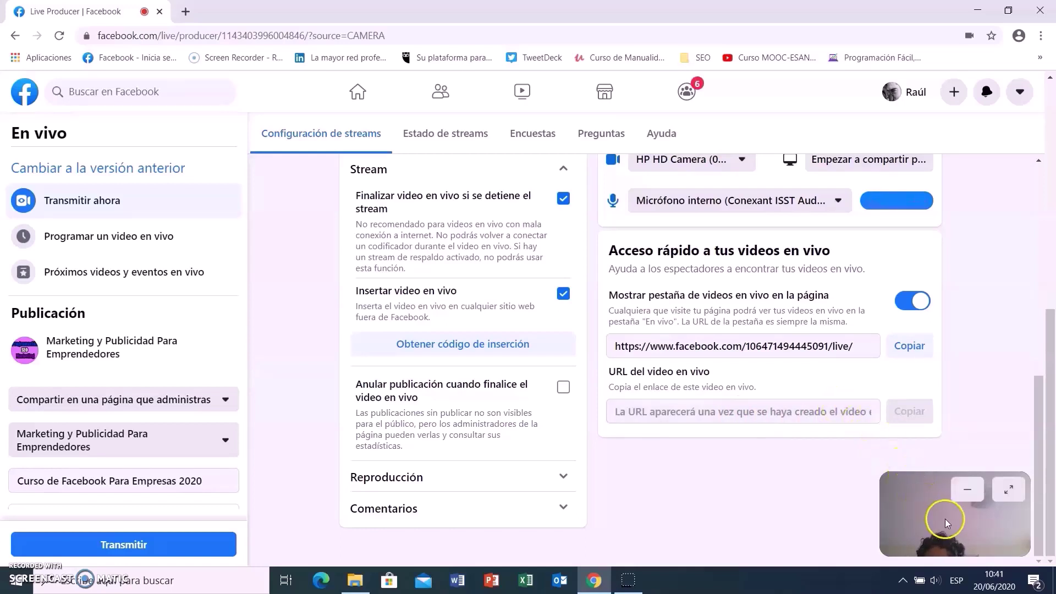
pyautogui.click(1009, 491)
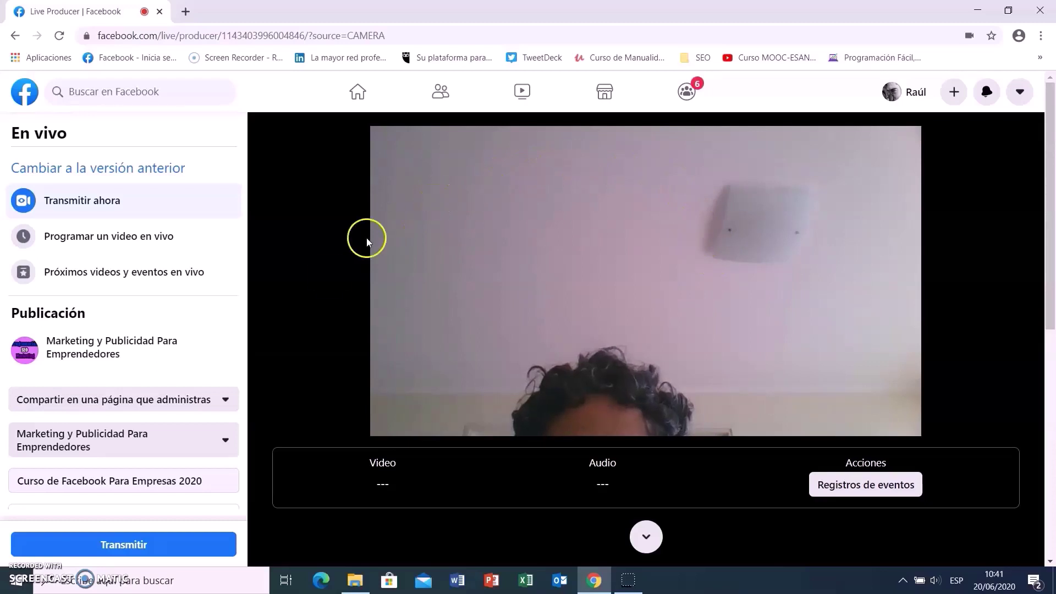
pyautogui.click(144, 549)
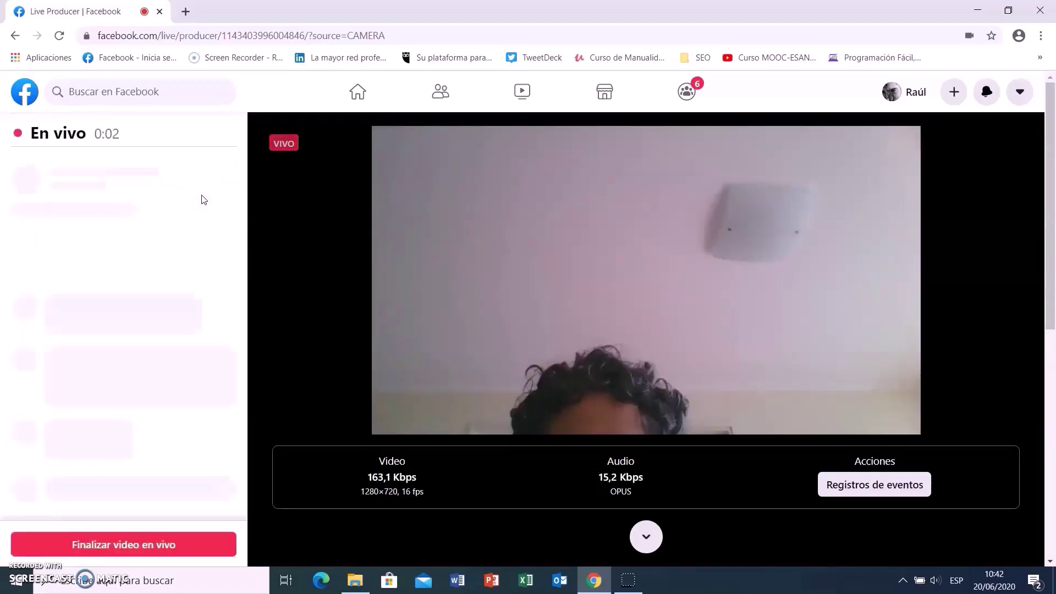
# Expand the details of the ongoing live post and review its status, title, description and the additional pages it is published on
pyautogui.click(288, 146)
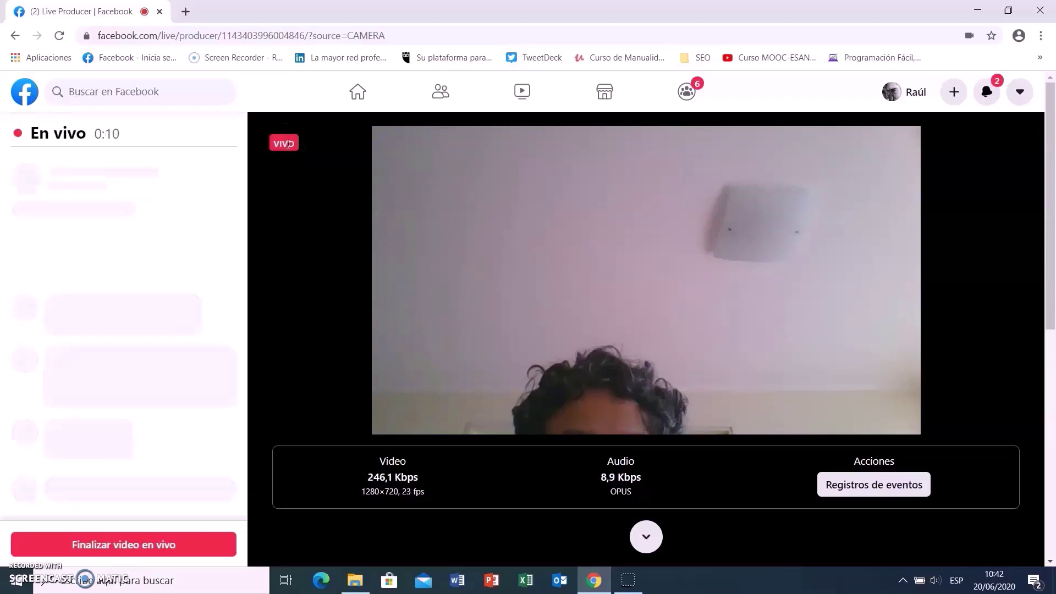
pyautogui.click(263, 144)
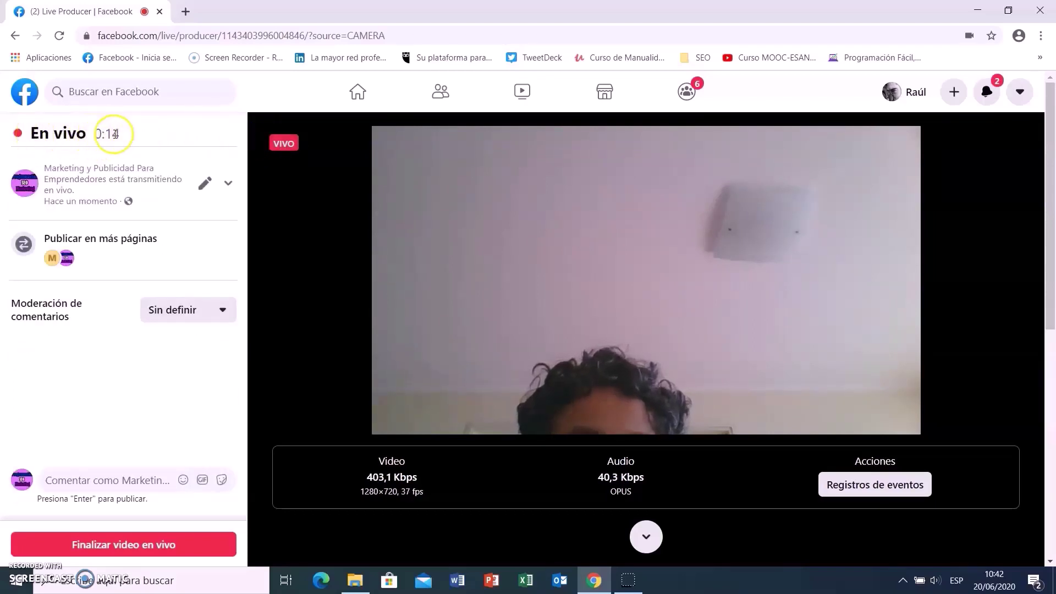
pyautogui.moveTo(92, 178)
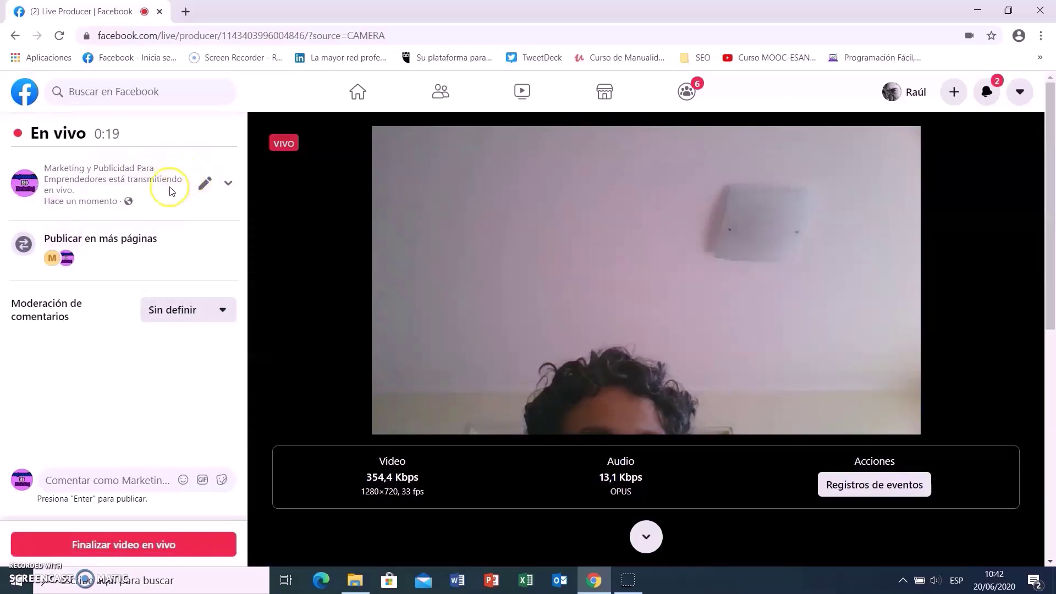
pyautogui.moveTo(94, 206)
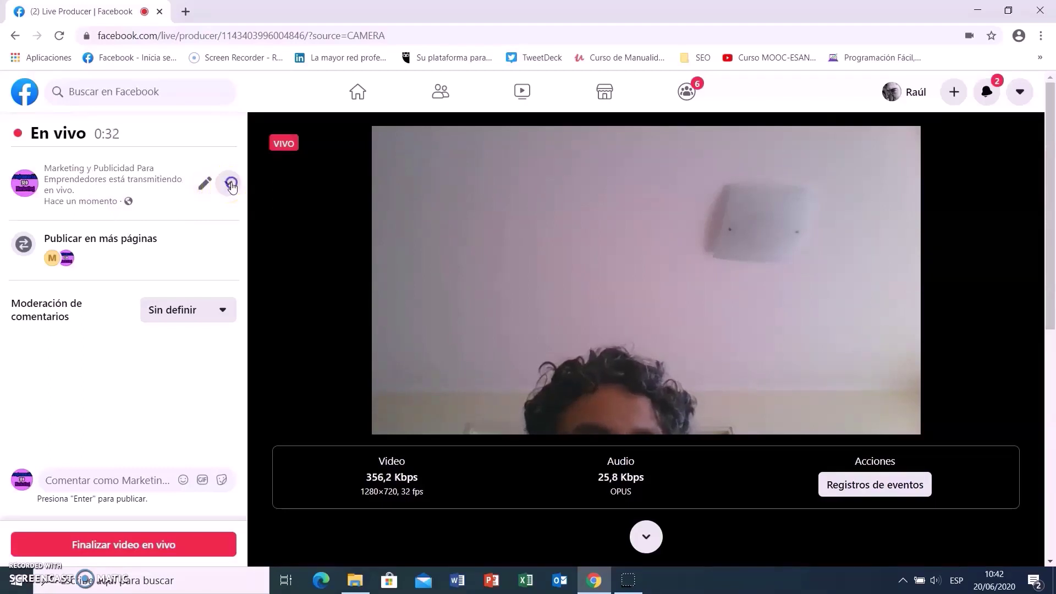
pyautogui.click(228, 183)
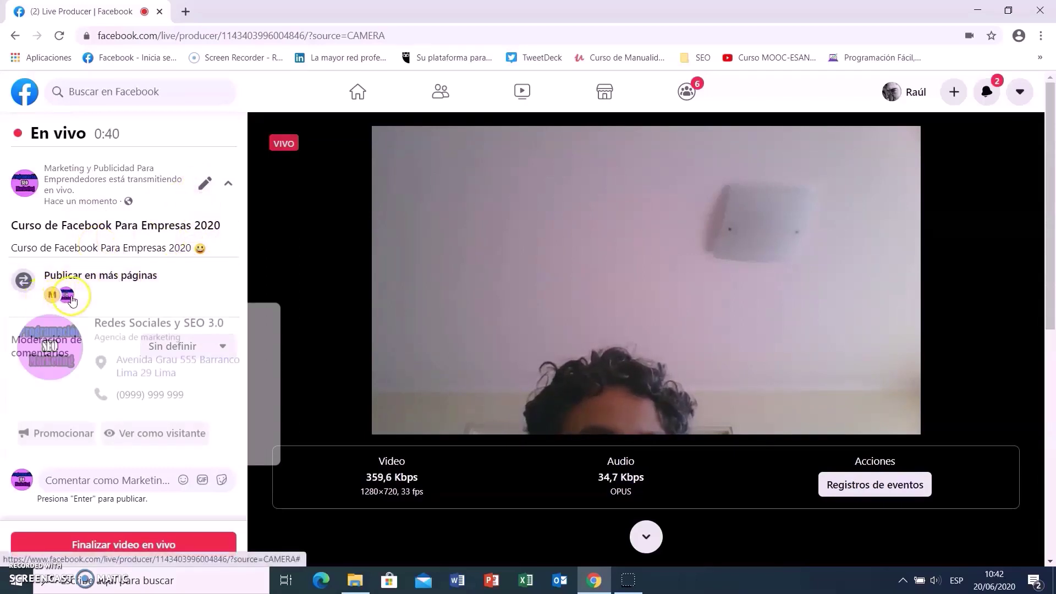
pyautogui.click(57, 298)
pyautogui.click(168, 282)
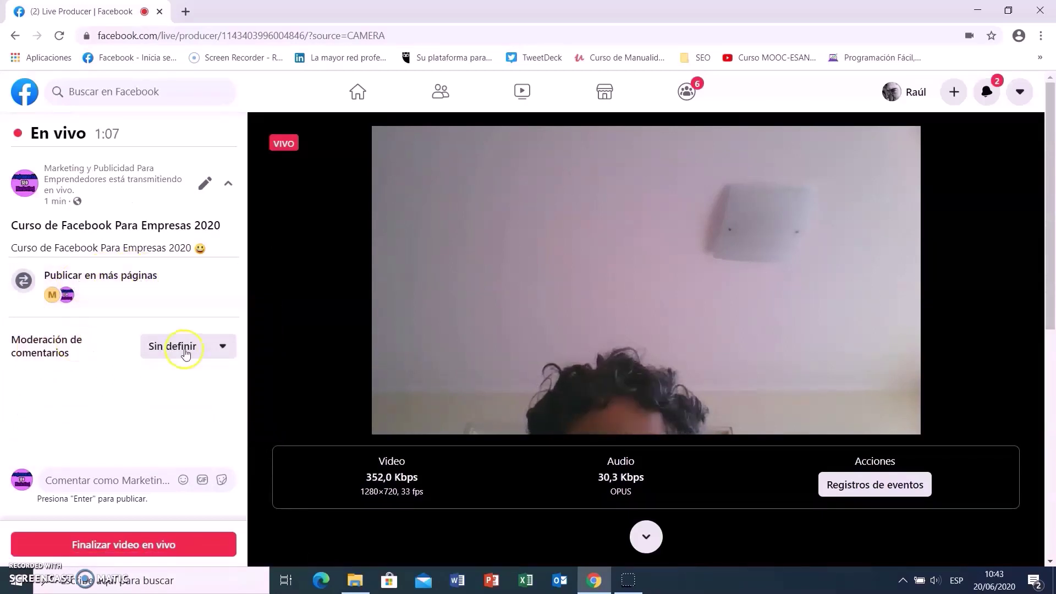
# Review the comment moderation options from Seguidores to Protegido and close the list without choosing one
pyautogui.click(223, 347)
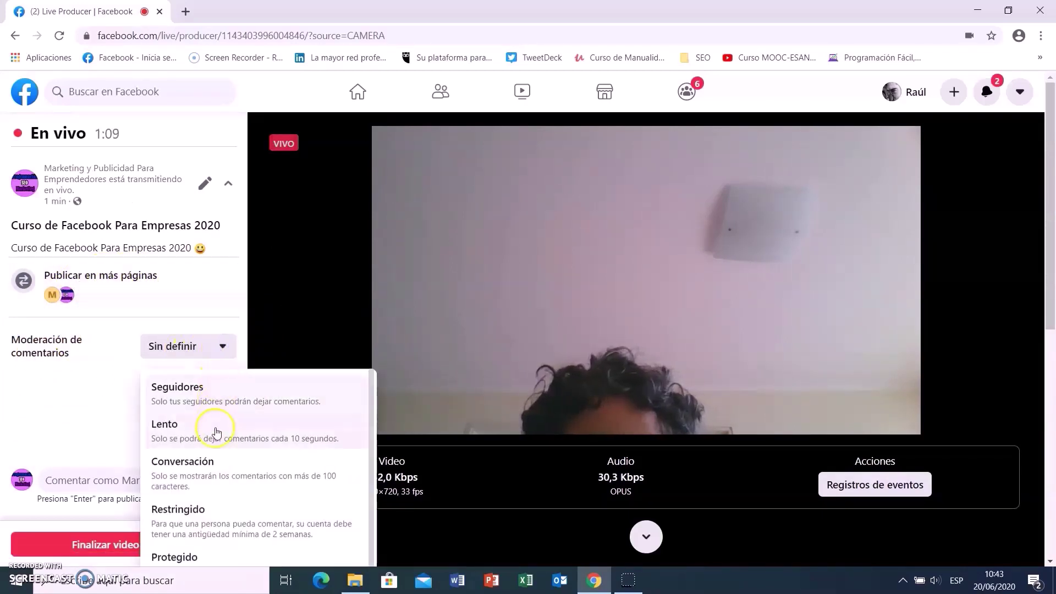
pyautogui.click(217, 553)
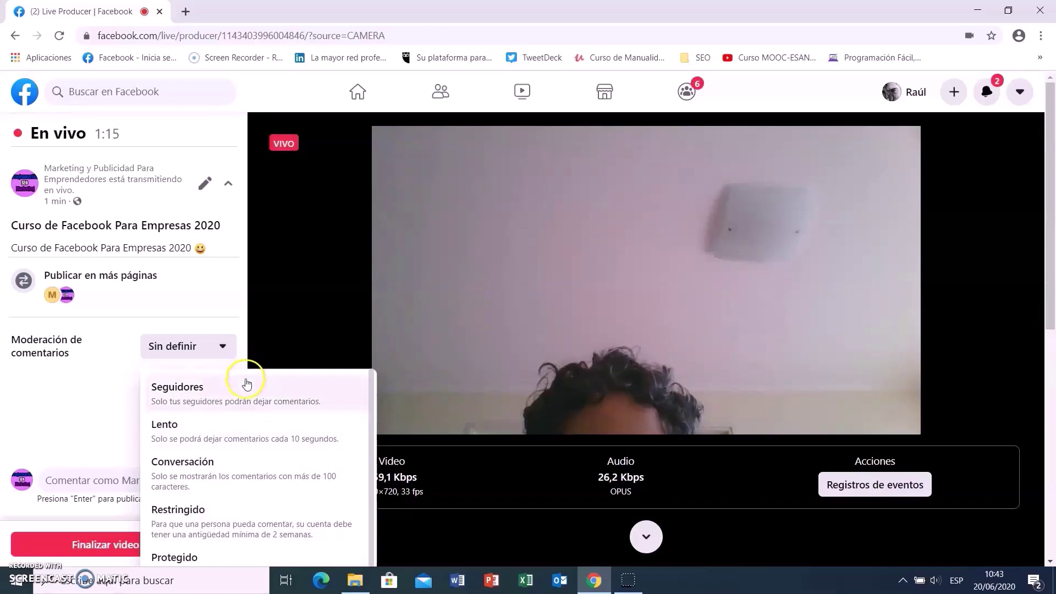
pyautogui.click(99, 392)
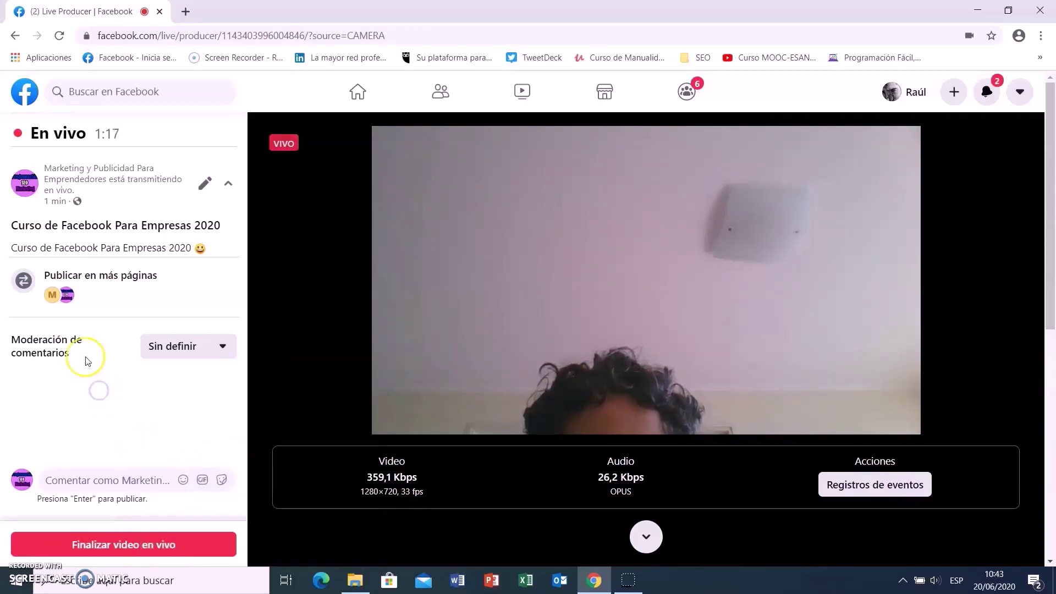
# Post the comment "hola 😃" on the live video as the page
pyautogui.click(108, 482)
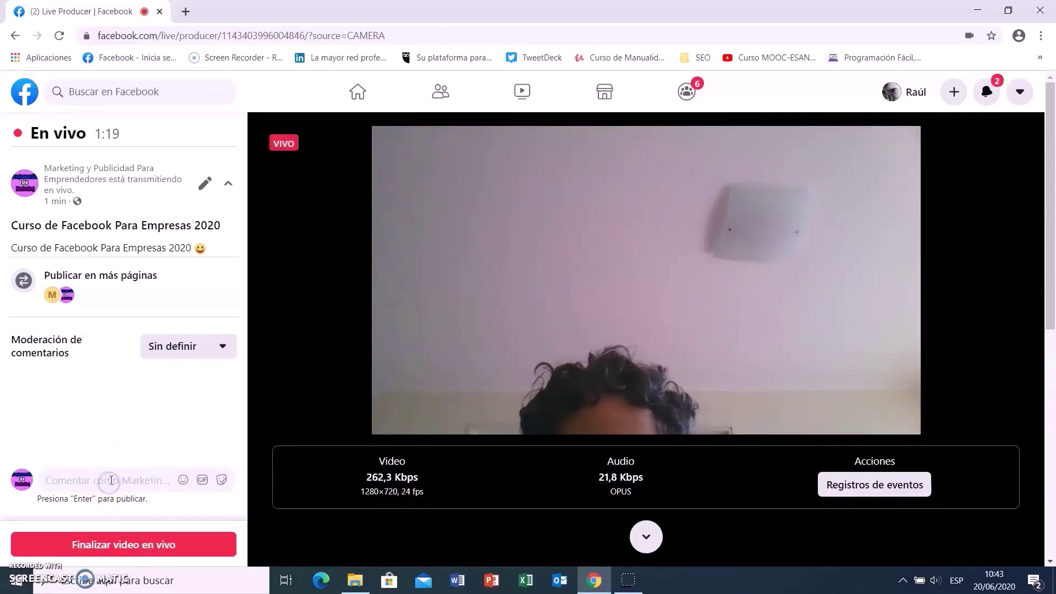
pyautogui.write('hola')
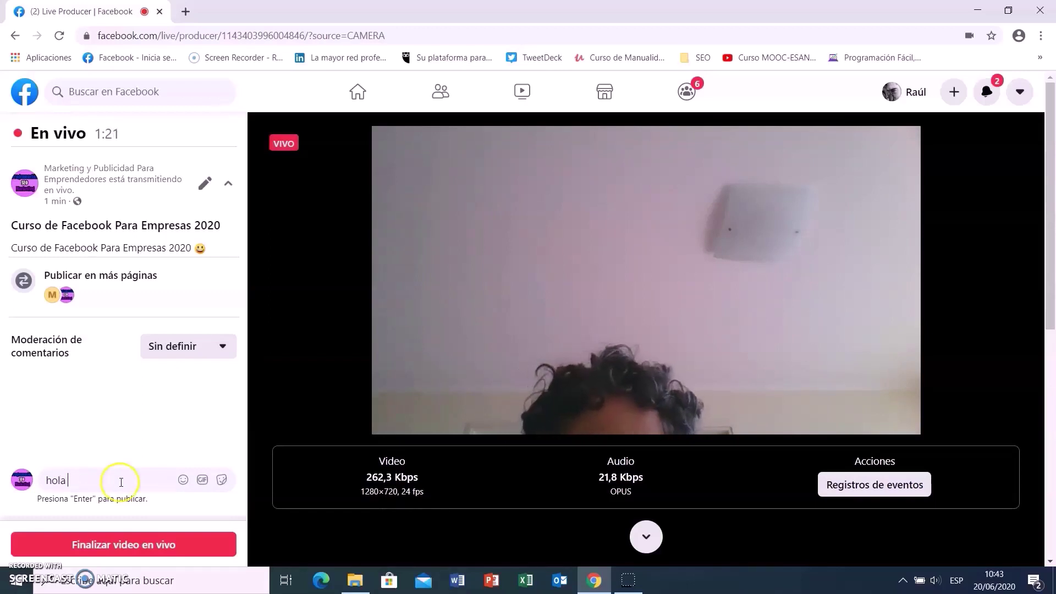
pyautogui.click(183, 480)
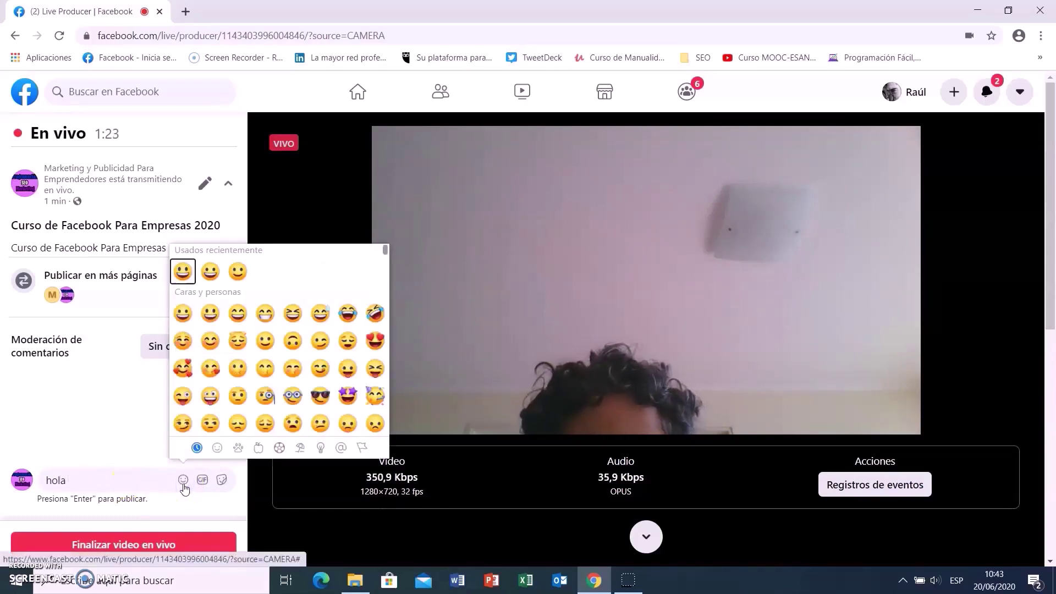
pyautogui.click(183, 271)
pyautogui.click(101, 481)
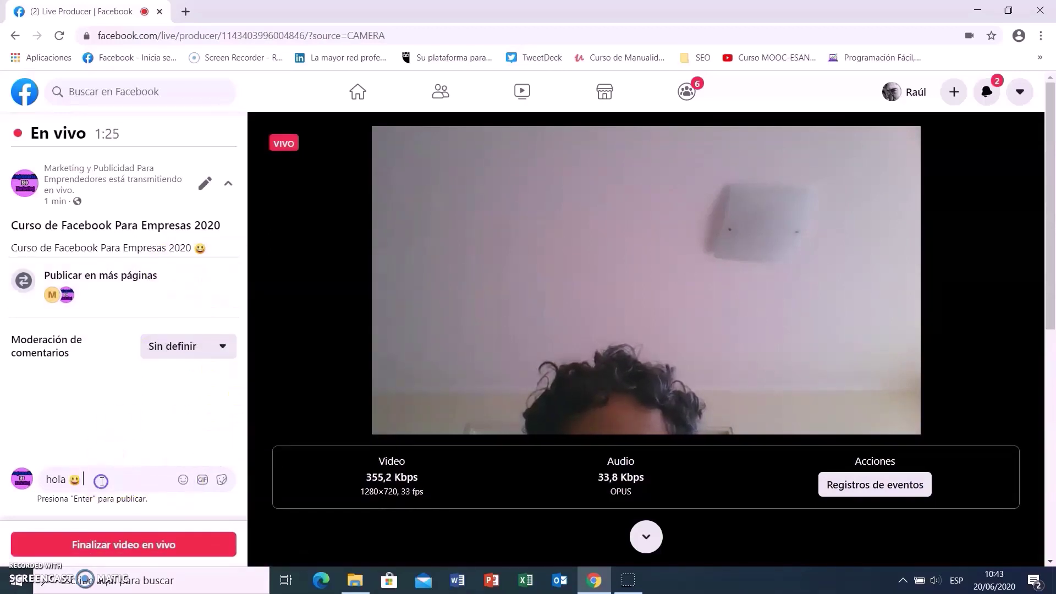
pyautogui.press('Return')
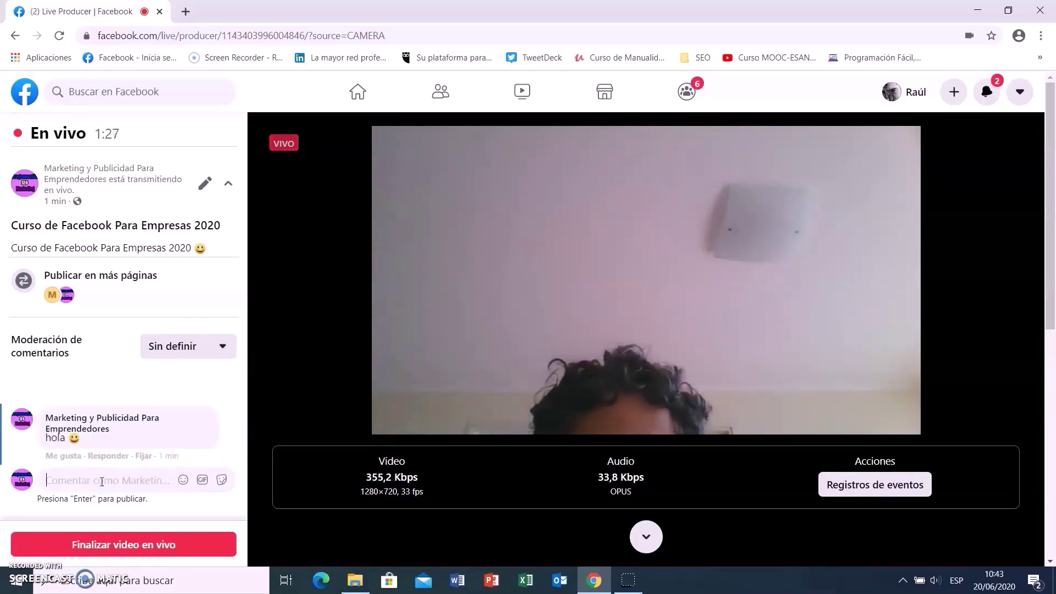